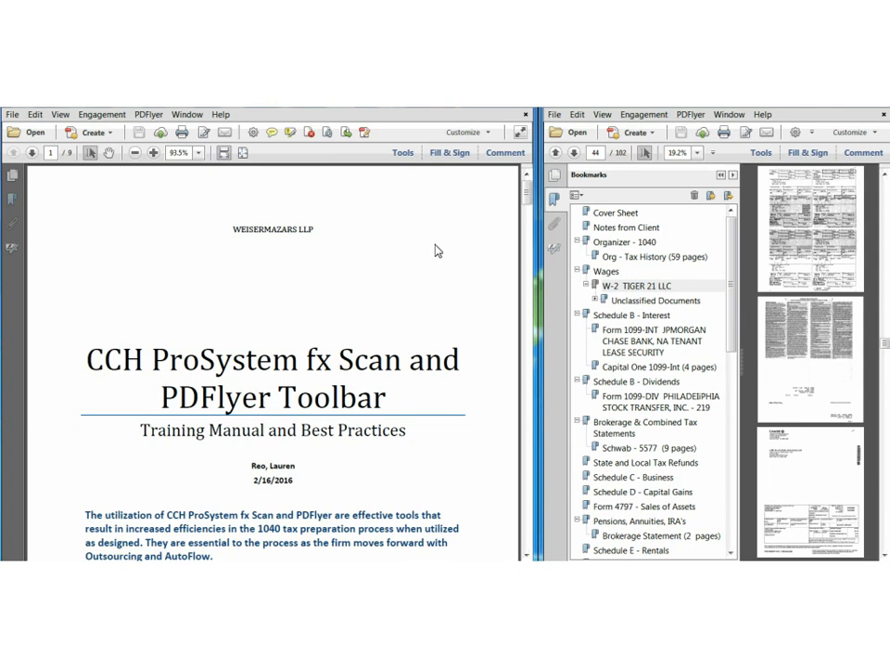
Step: Read the training manual from its cover through the sections on CCH ProSystem fx Scan and on accessing PDFlyer
scroll(490, 227, "down", 3)
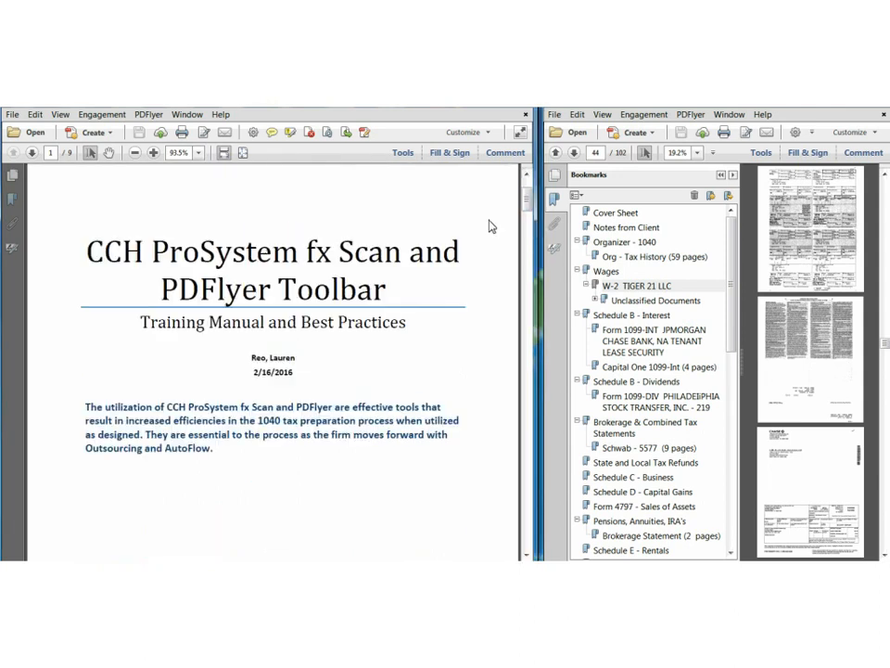
scroll(491, 226, "down", 5)
scroll(490, 226, "down", 7)
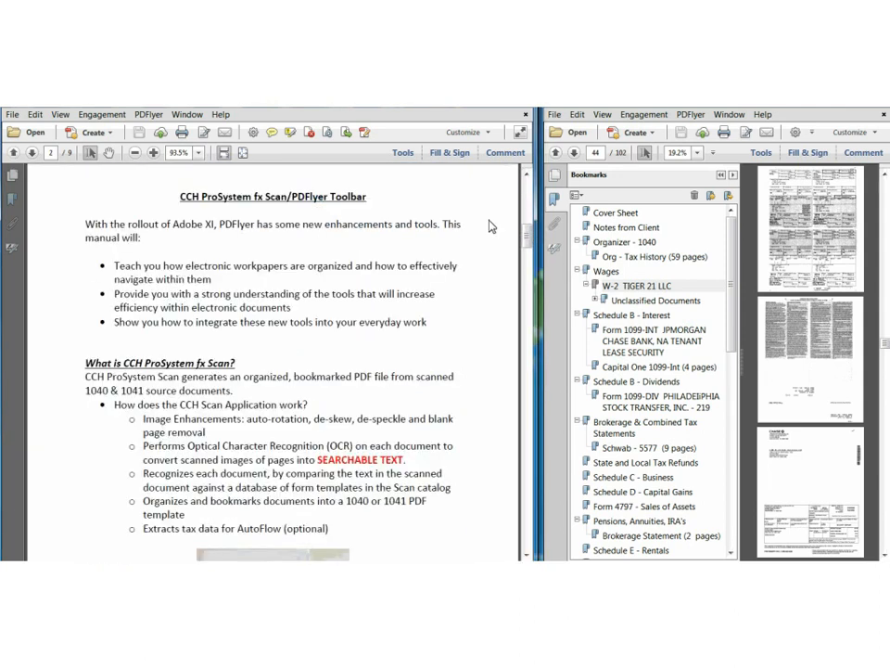
scroll(491, 227, "down", 1)
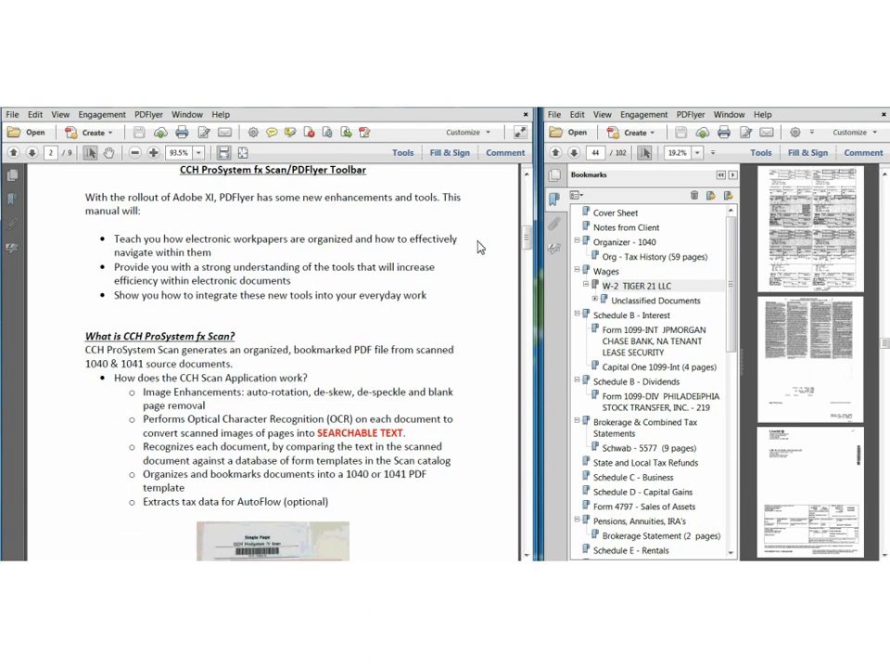
scroll(480, 247, "up", 1)
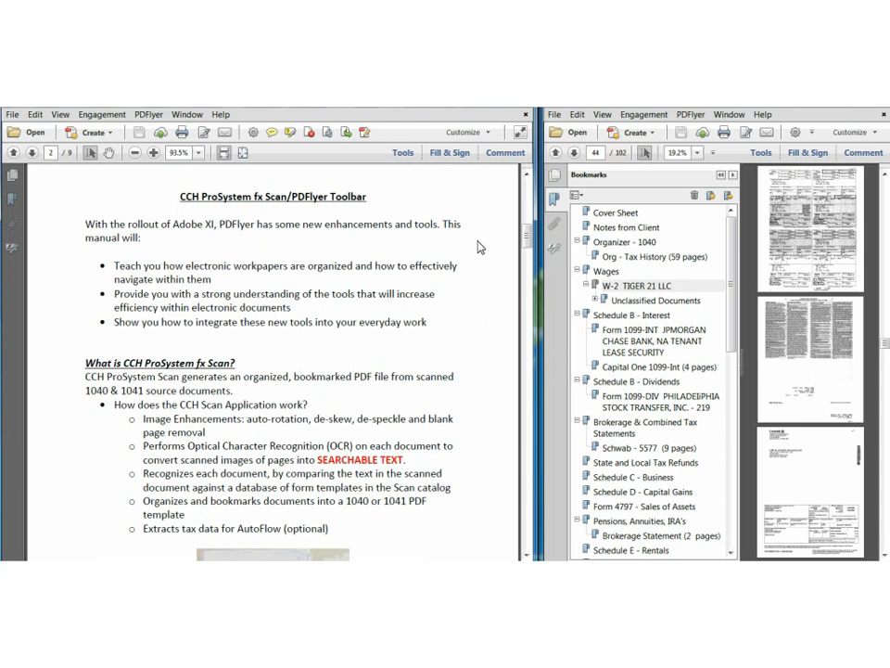
scroll(422, 417, "down", 3)
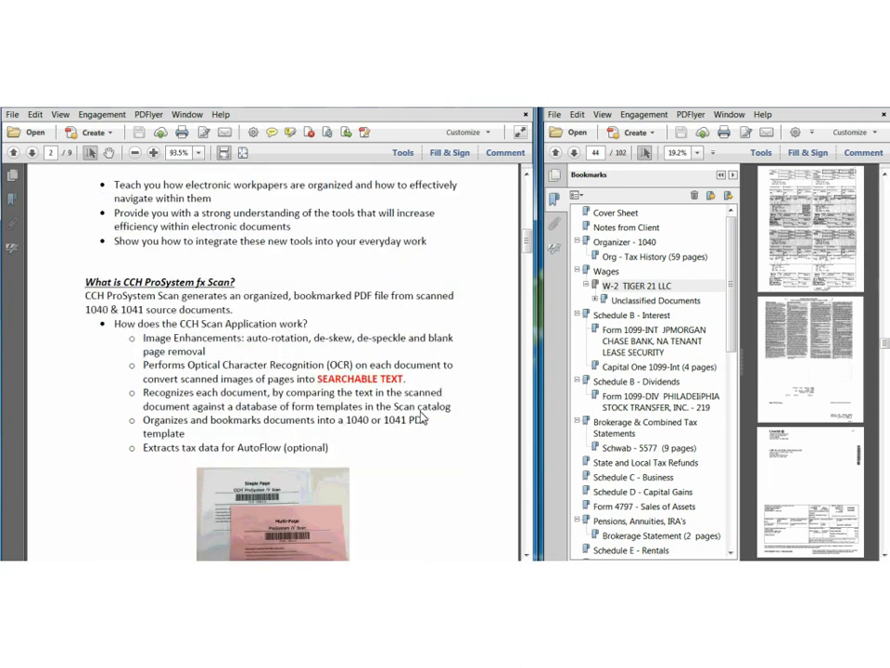
scroll(422, 417, "down", 3)
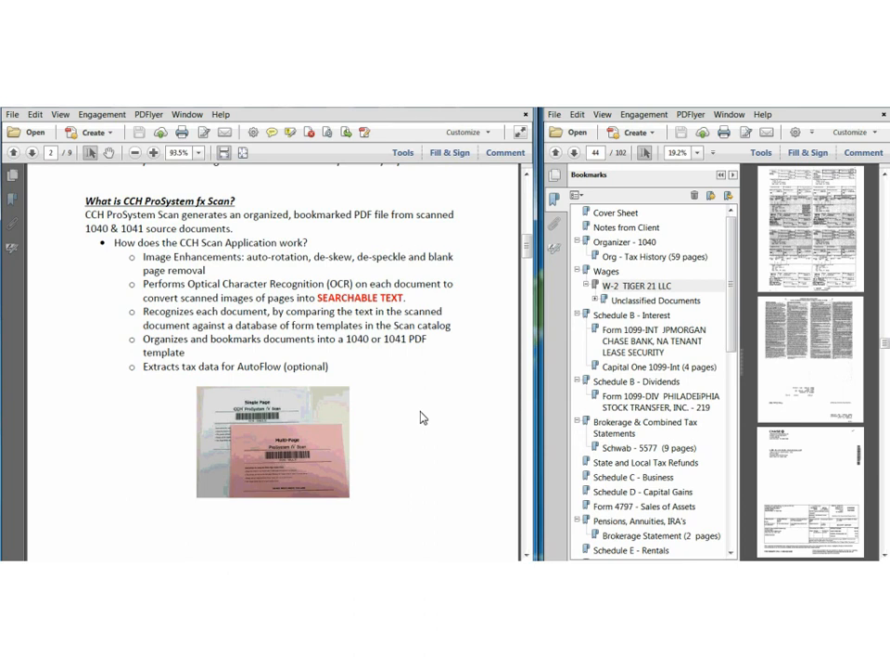
scroll(420, 418, "down", 10)
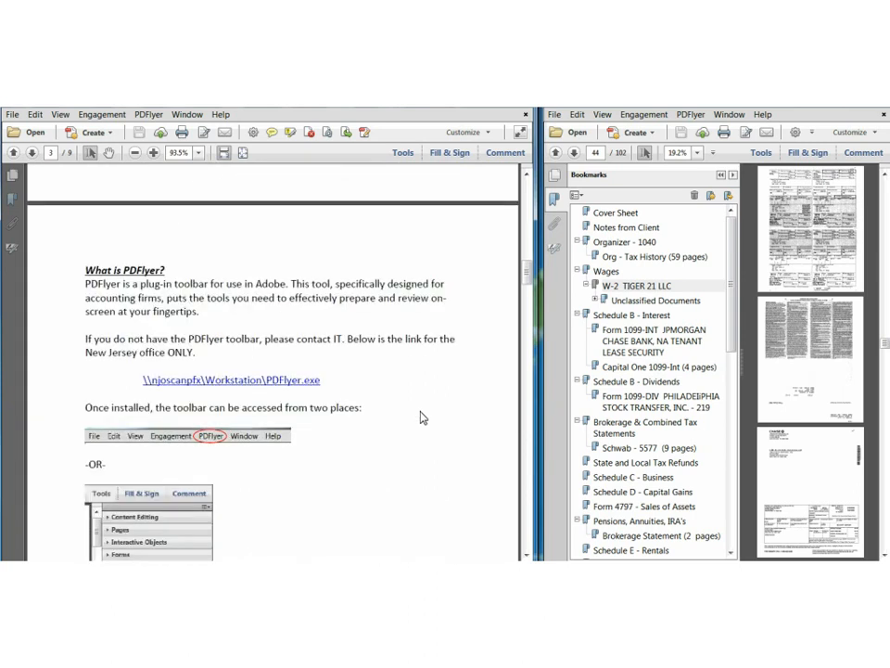
scroll(420, 418, "down", 1)
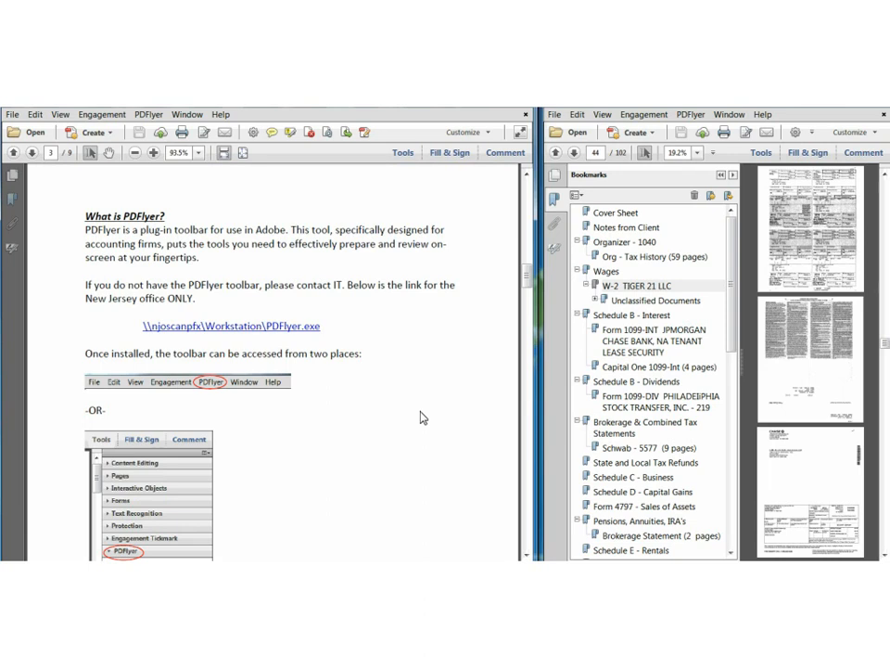
scroll(422, 418, "down", 1)
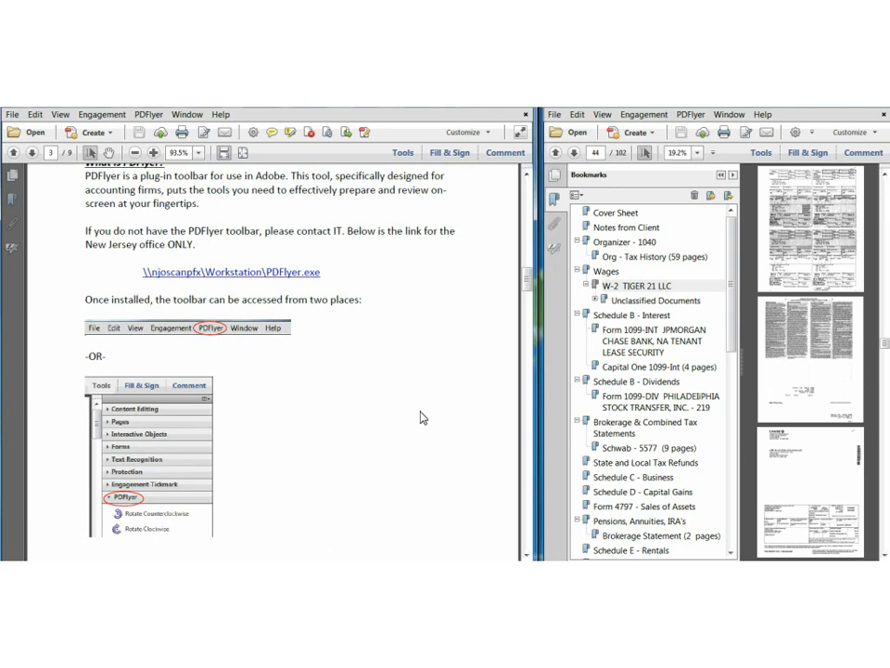
scroll(422, 418, "down", 1)
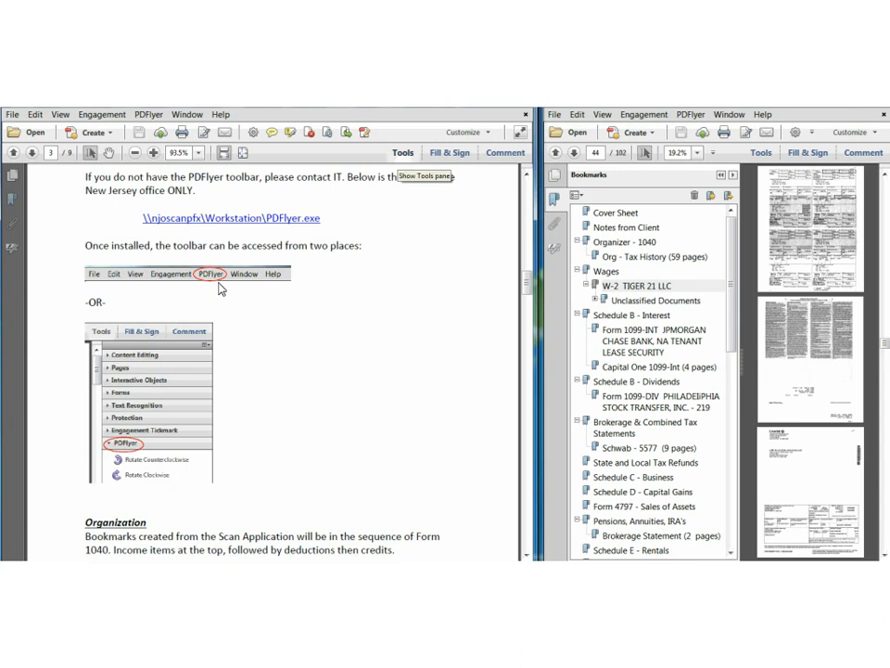
Step: Show the tools pane beside the manual and expand its PDFlyer tools
left_click(403, 154)
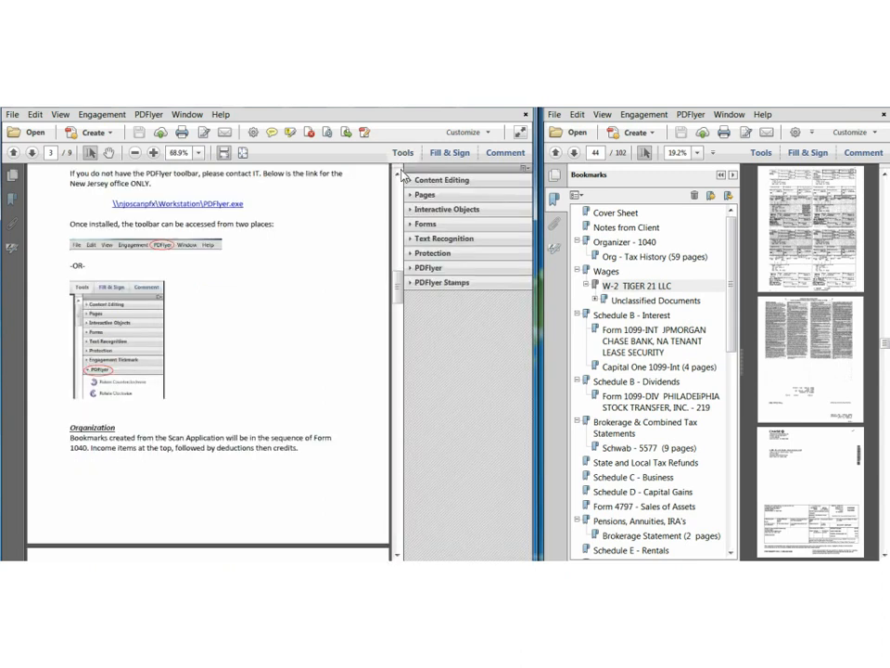
left_click(417, 271)
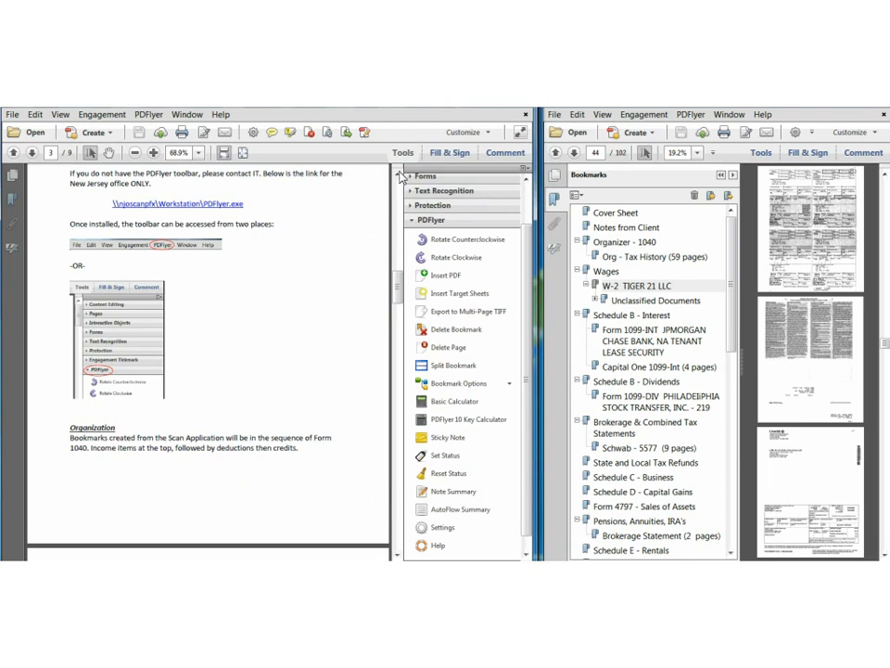
left_click(524, 170)
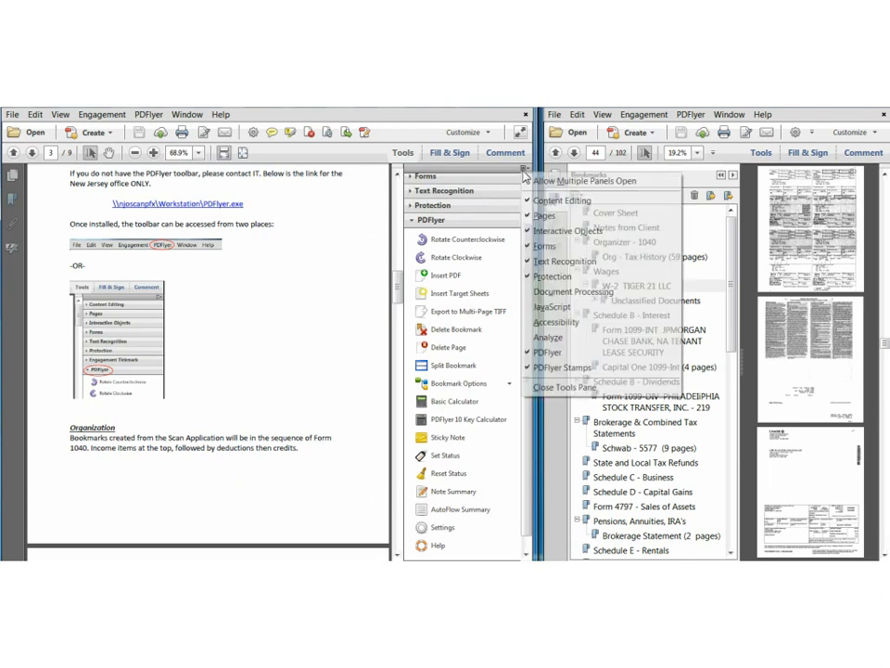
Step: Widen the manual's window at its Organization section by narrowing the window of the scanned tax file
scroll(524, 176, "down", 3)
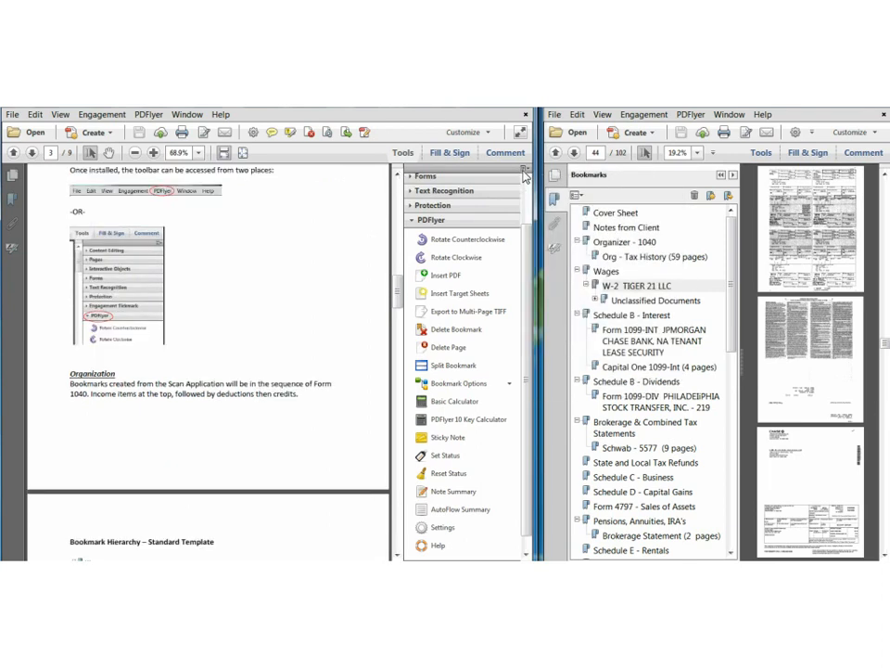
scroll(524, 176, "down", 3)
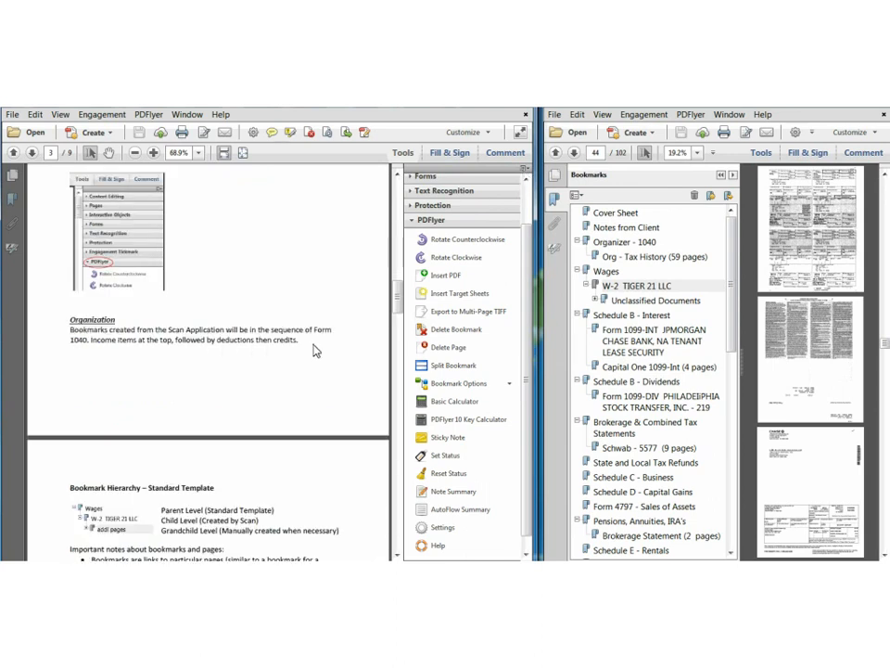
left_click_drag(542, 336, 591, 335)
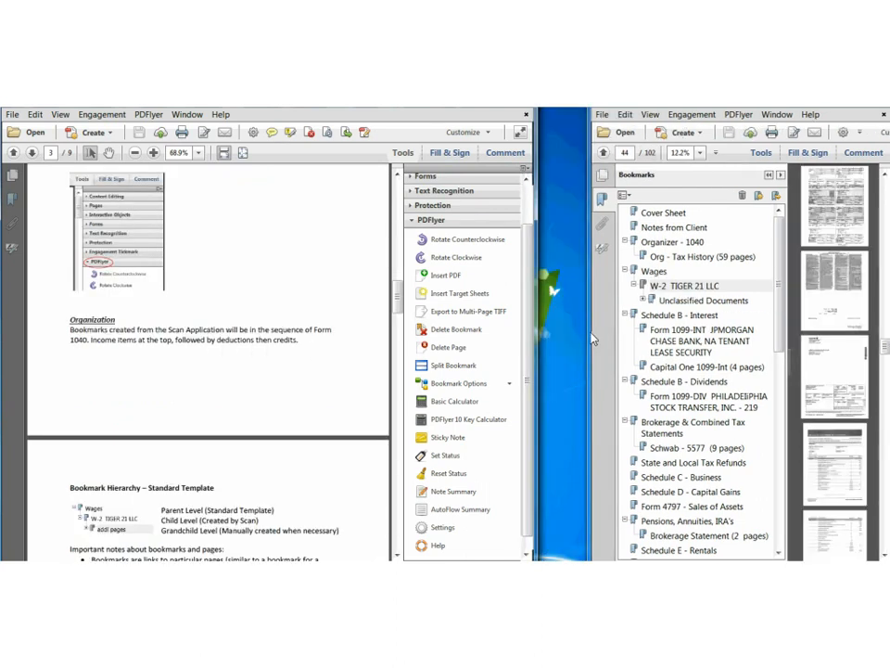
left_click_drag(533, 337, 575, 338)
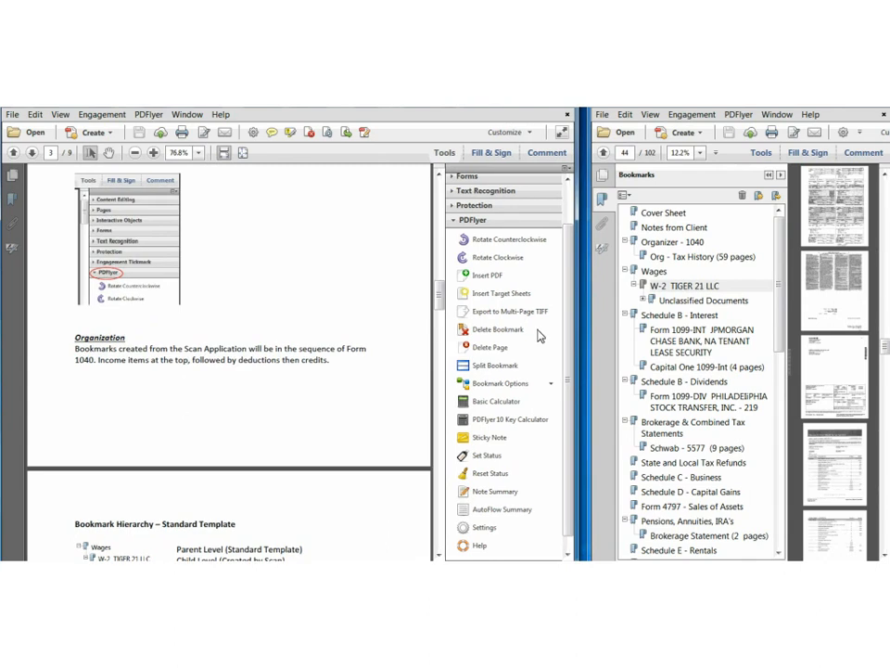
Step: Read the manual's Bookmark Hierarchy section and view the matching Wages, W-2 and Unclassified Documents bookmarks in the tax file
scroll(538, 335, "down", 1)
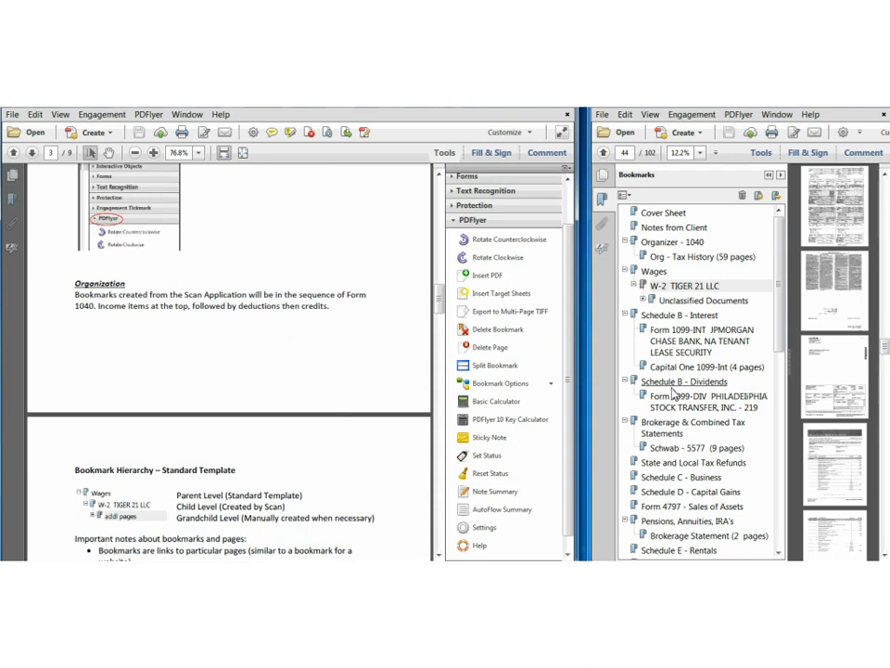
scroll(282, 402, "down", 1)
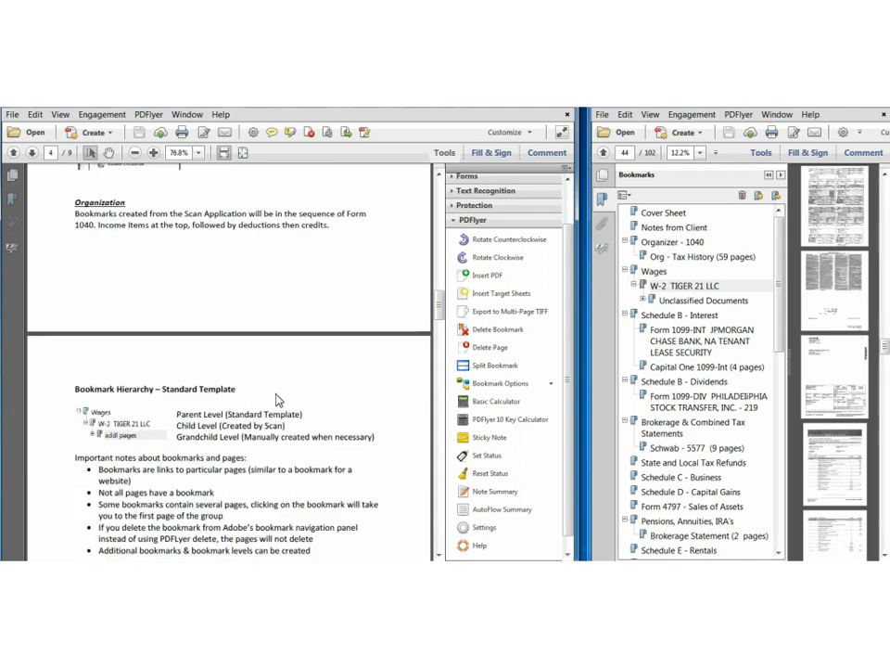
scroll(276, 400, "down", 2)
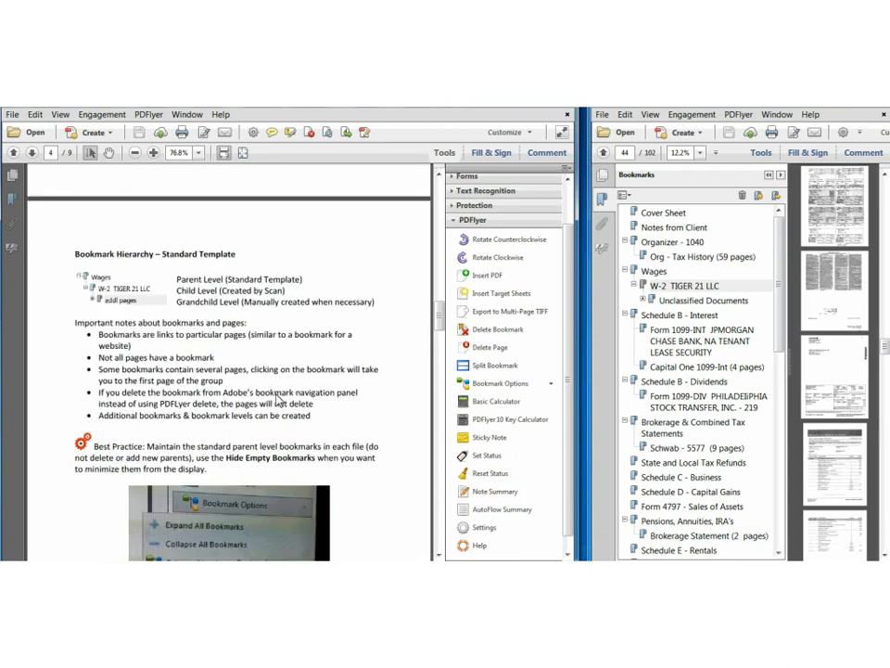
scroll(277, 399, "down", 1)
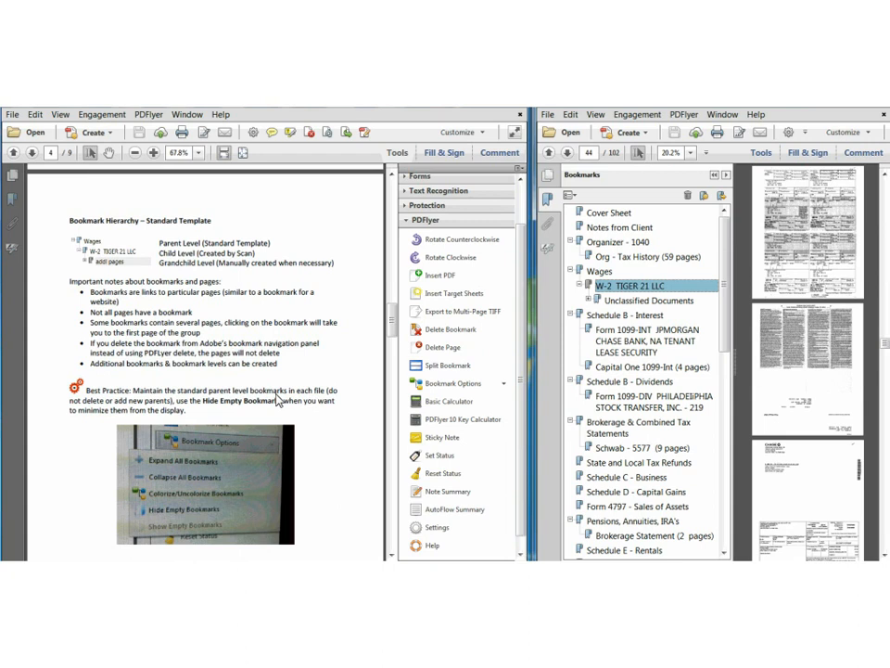
left_click(599, 272)
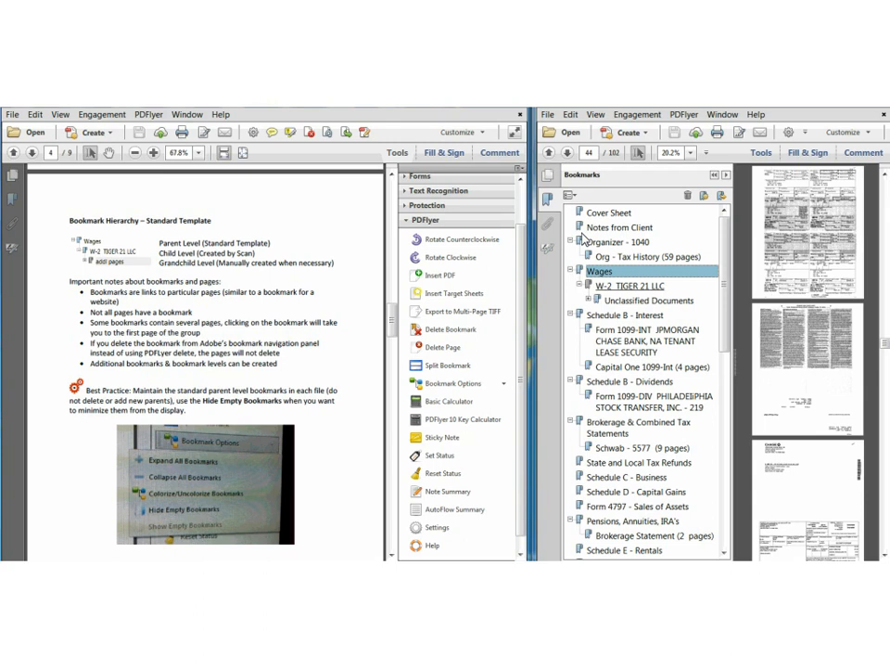
key("Down")
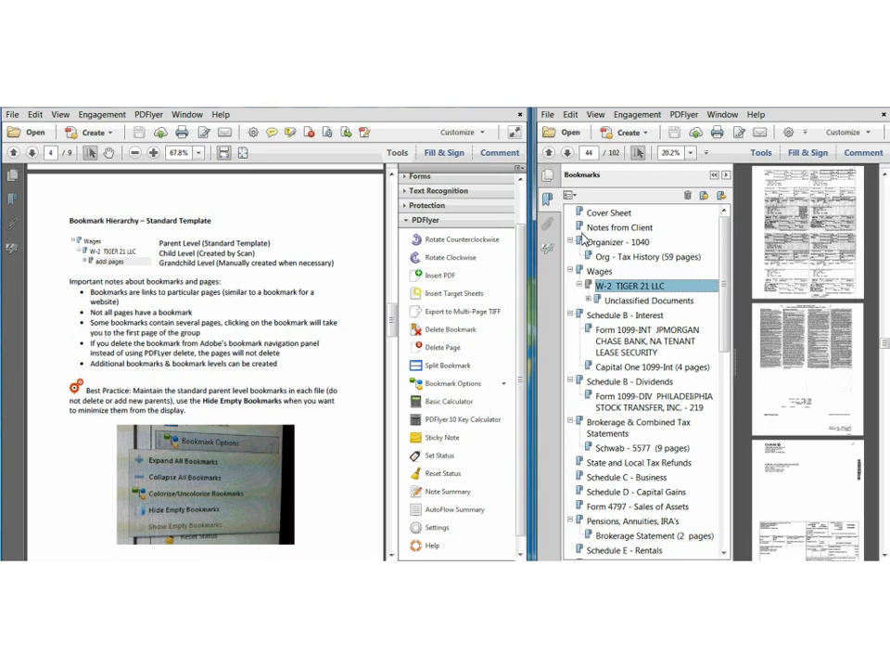
left_click(591, 306)
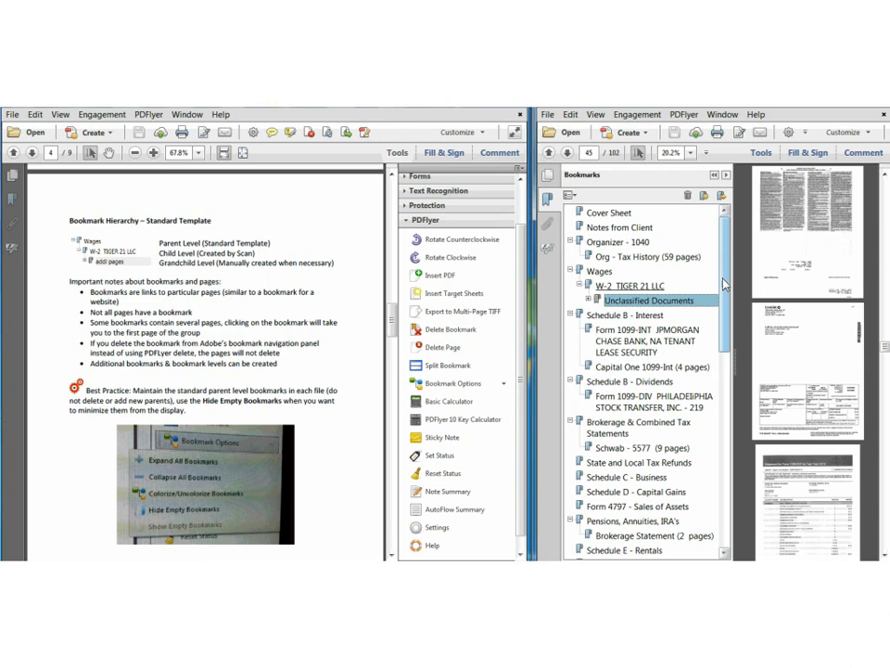
Step: Look through the tax file's full bookmark list down to Unused Documents and view the Capital One 1099-Int pages
left_click_drag(724, 284, 731, 486)
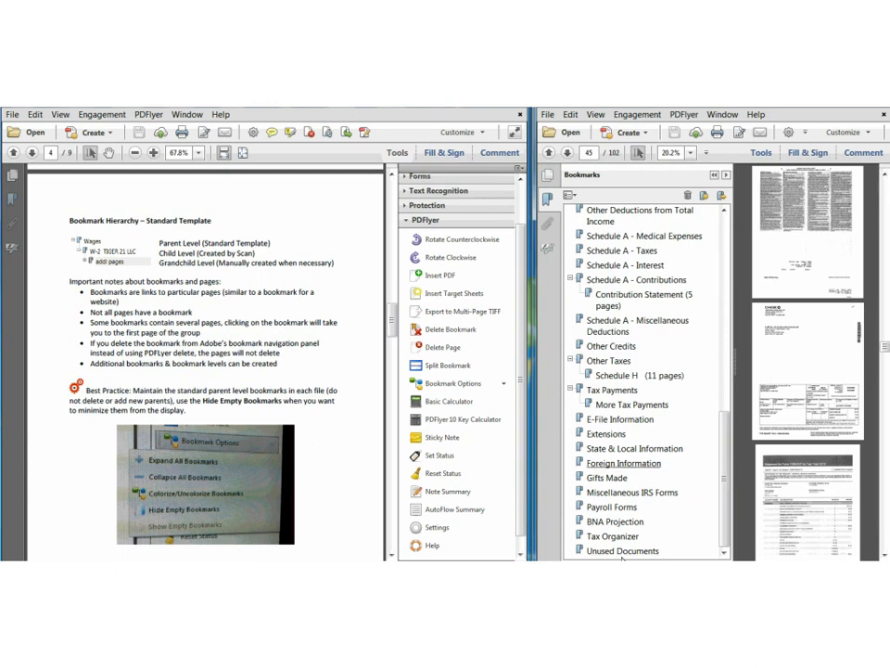
left_click_drag(721, 463, 726, 265)
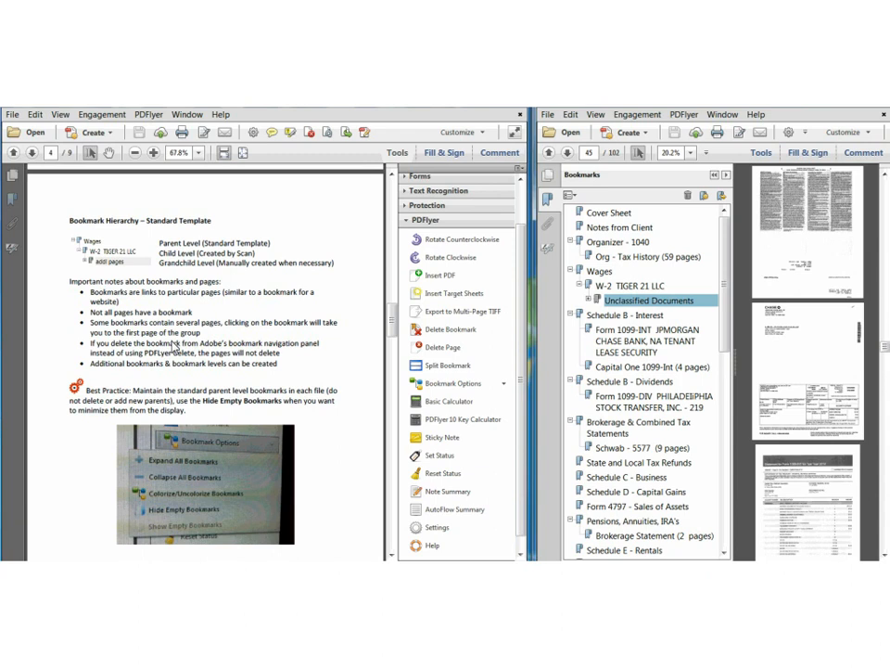
scroll(174, 346, "down", 2)
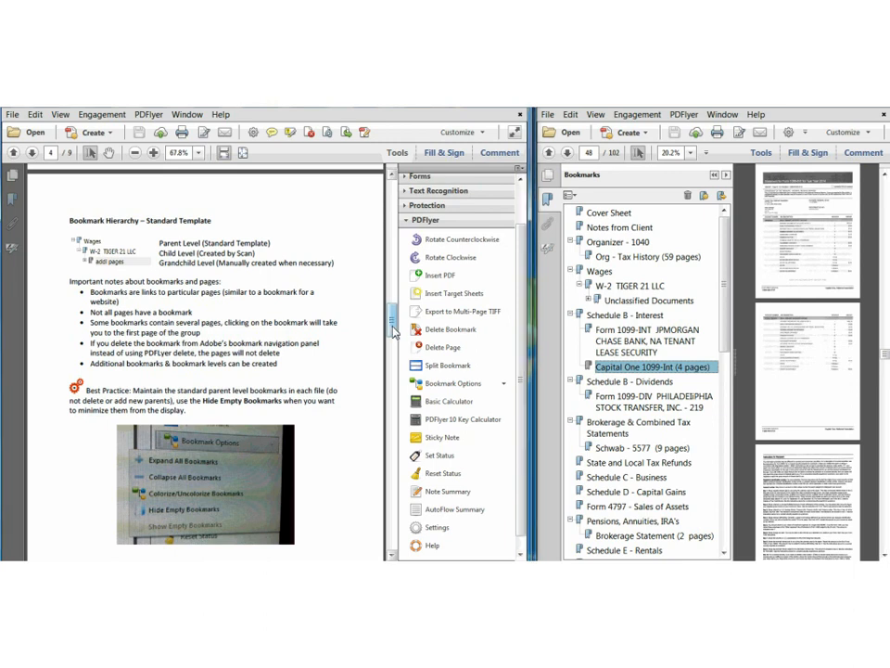
Step: Hide the empty bookmarks in the tax file using the PDFlyer bookmark options
scroll(360, 348, "down", 3)
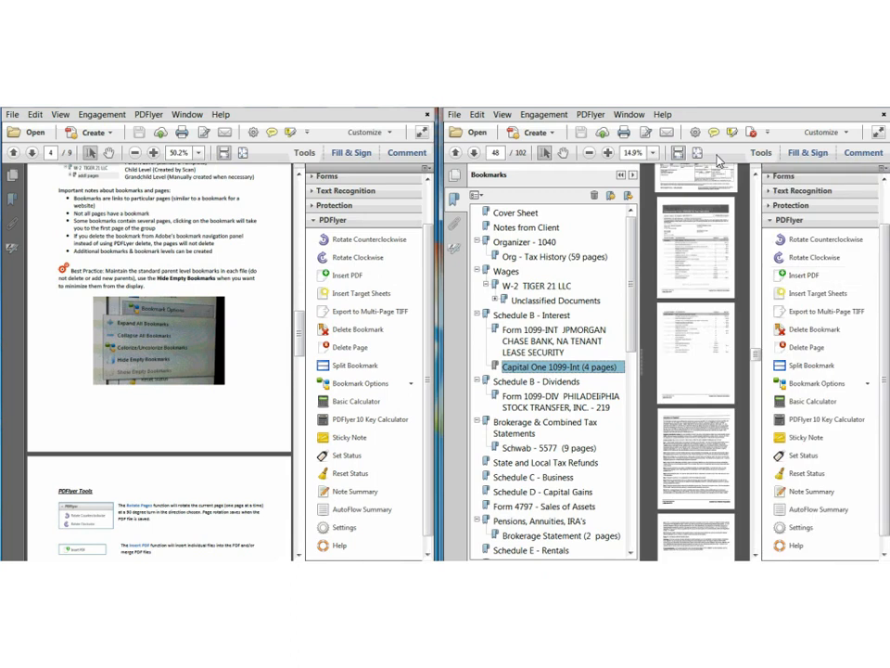
left_click(816, 383)
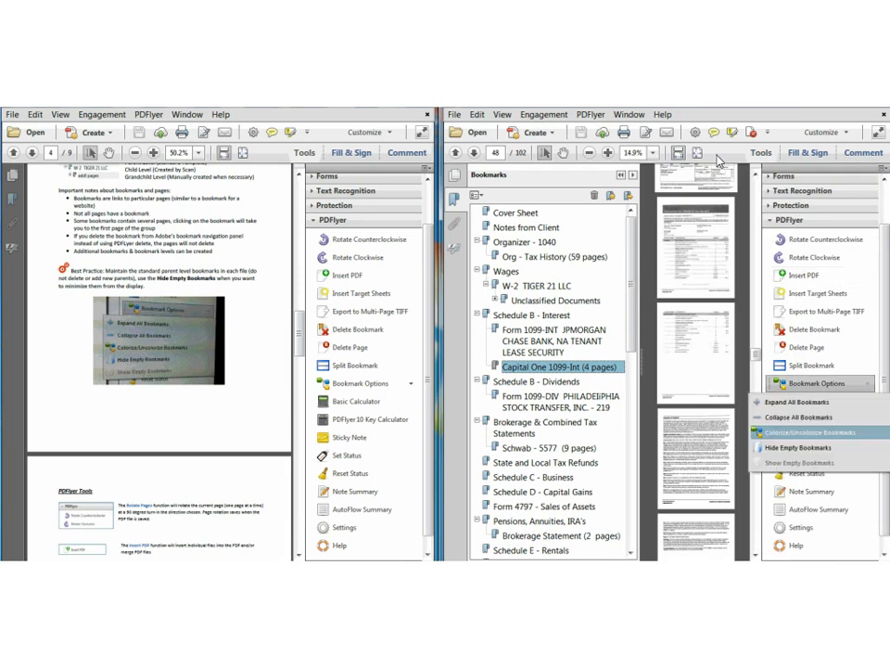
left_click(780, 446)
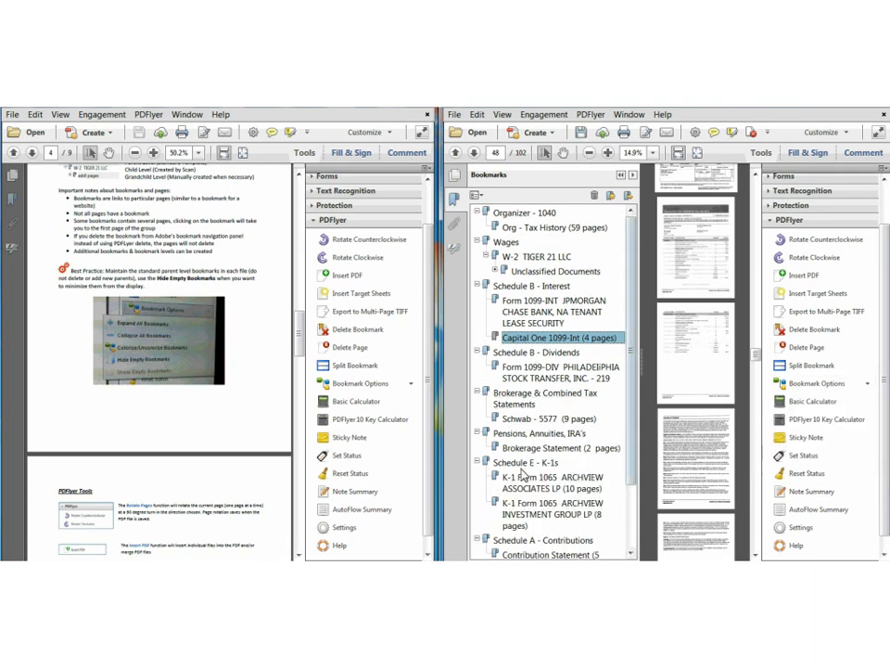
Step: Step through the remaining bookmarks of the tax file from Organizer - 1040 to Schedule B - Dividends
left_click(523, 214)
key("Down")
key("Down")
key("Down")
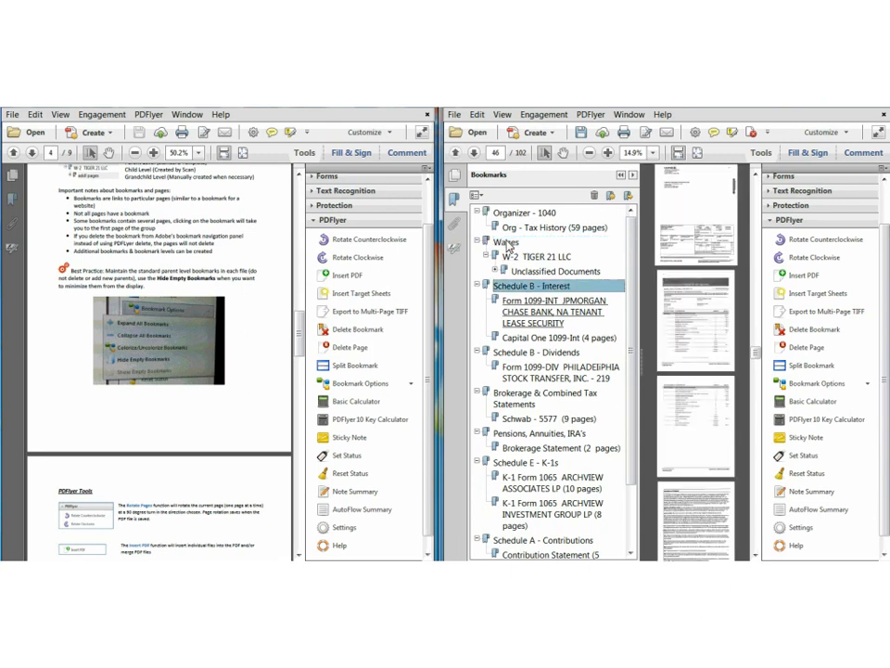
key("Down")
key("Down")
key("Down")
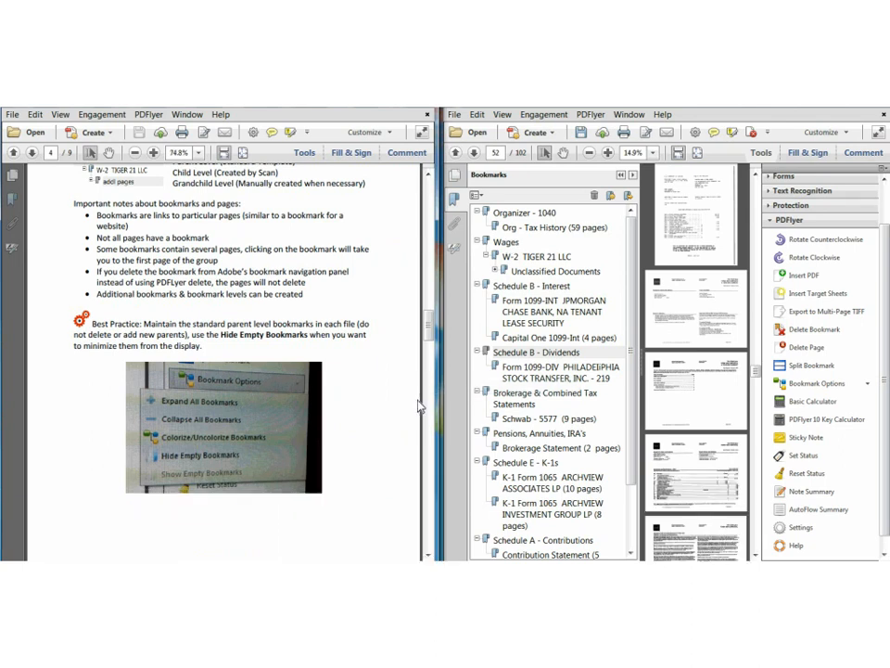
Step: View the manual's PDFlyer Tools page and open the Schedule B - Dividends bookmark's name for editing, leaving it unedited
scroll(418, 406, "down", 5)
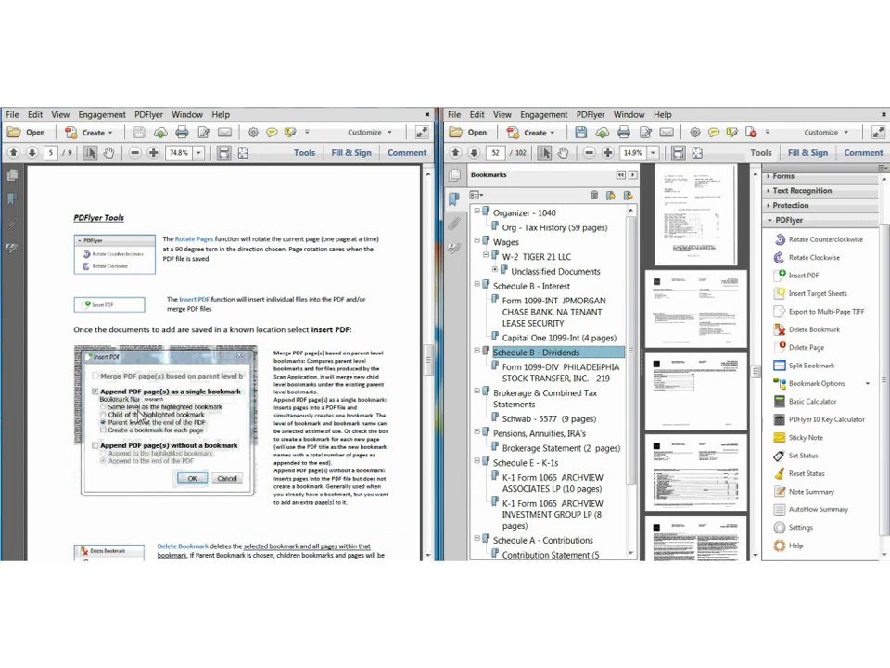
key("F2")
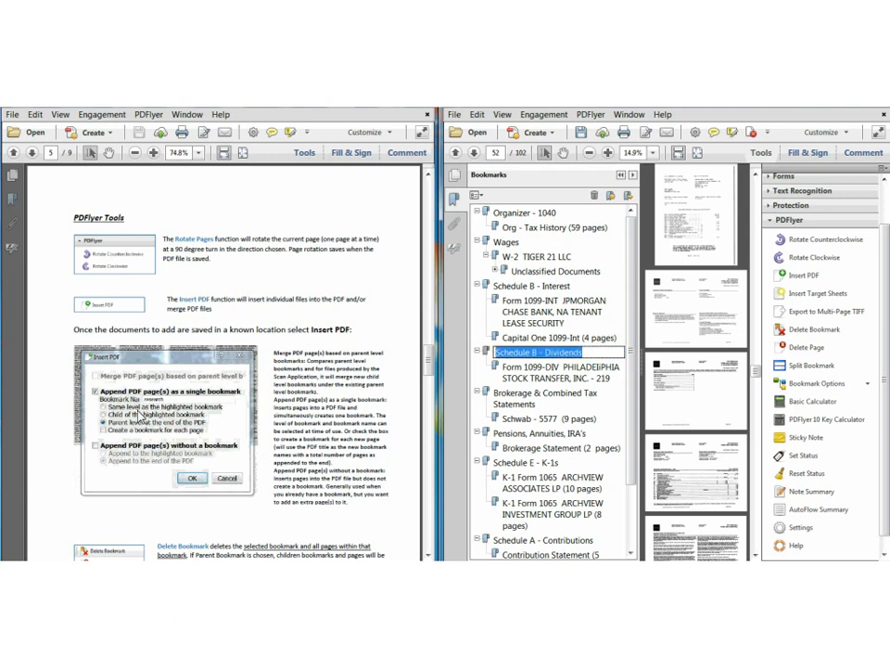
left_click(527, 355)
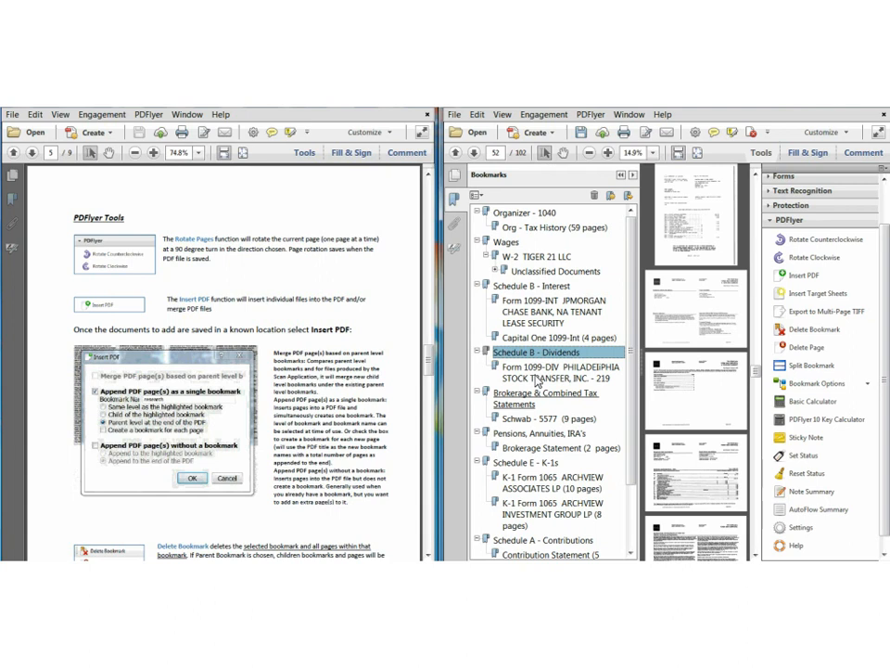
Step: Read the manual down to its Delete Bookmark section and delete the tax file's Schedule B - Dividends bookmark together with its pages
left_click(353, 329)
scroll(353, 329, "down", 1)
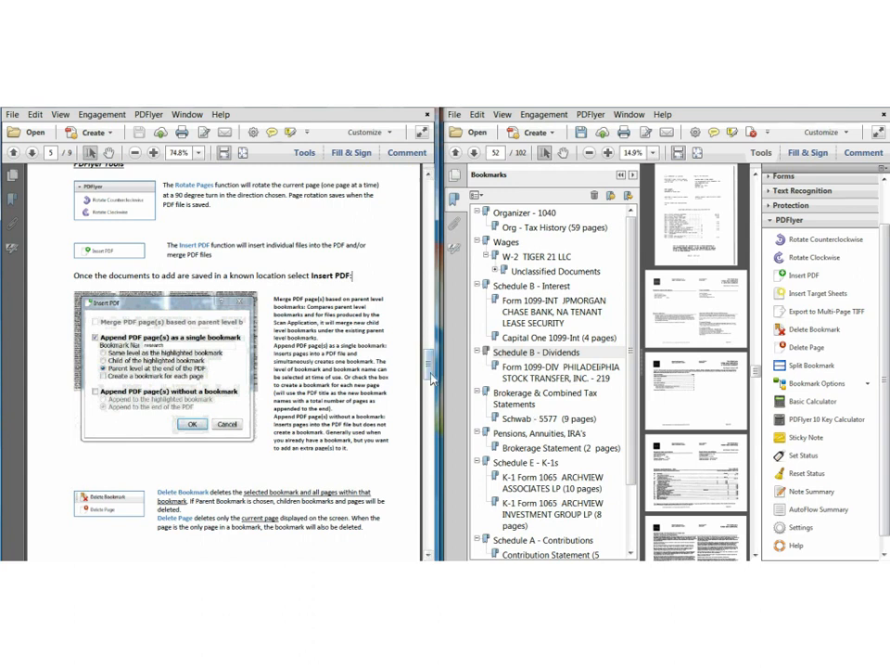
scroll(432, 378, "down", 3)
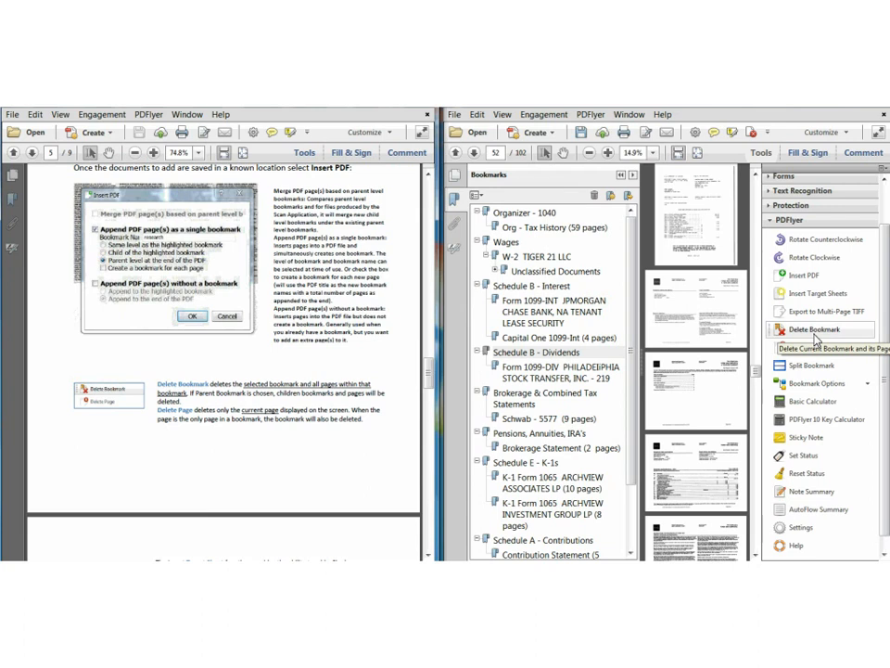
left_click(815, 334)
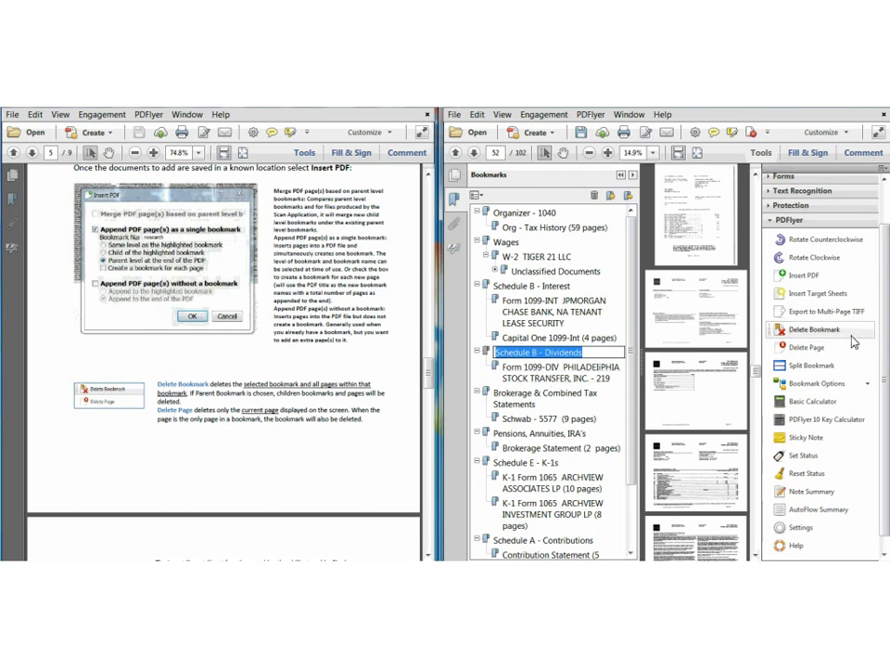
left_click(814, 330)
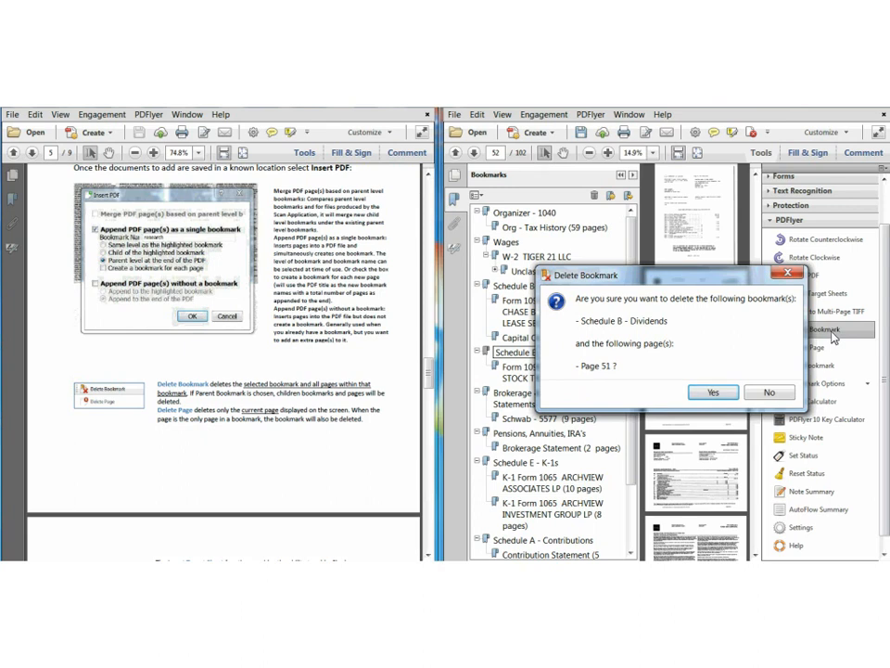
key("Return")
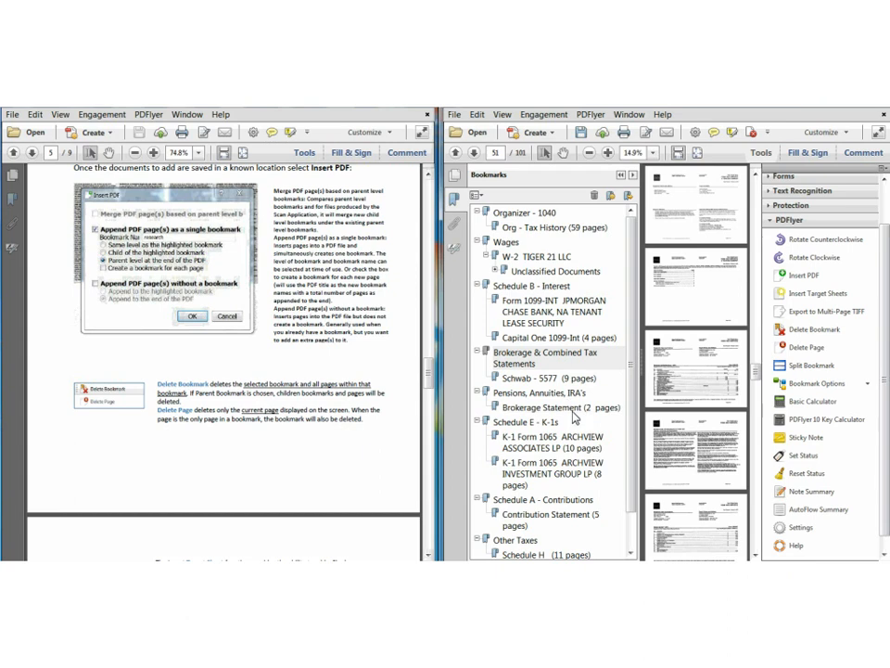
Step: Read the manual's Insert Target Sheets section, including the tips on single and multi-page target sheets
scroll(573, 417, "down", 5)
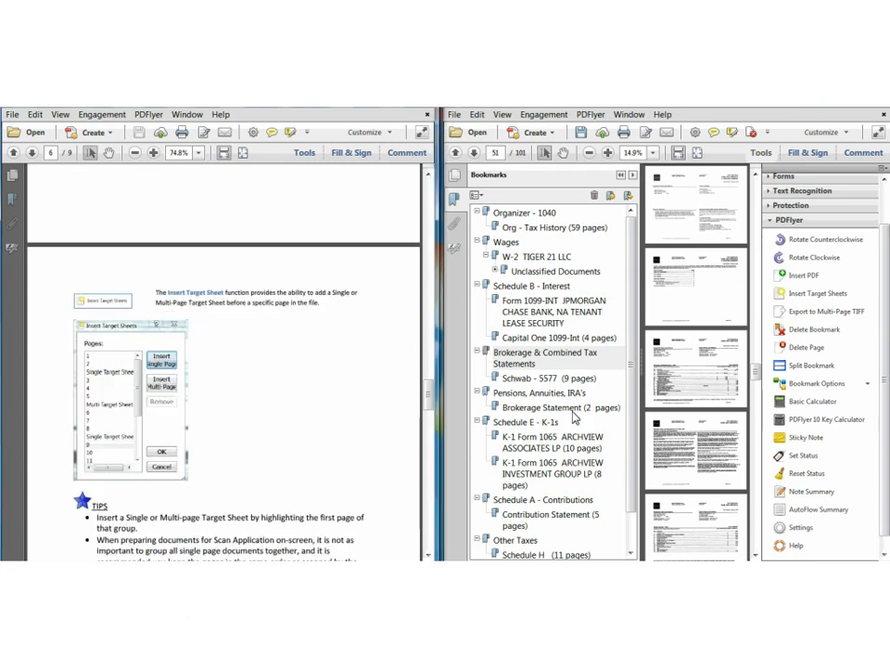
scroll(573, 417, "down", 1)
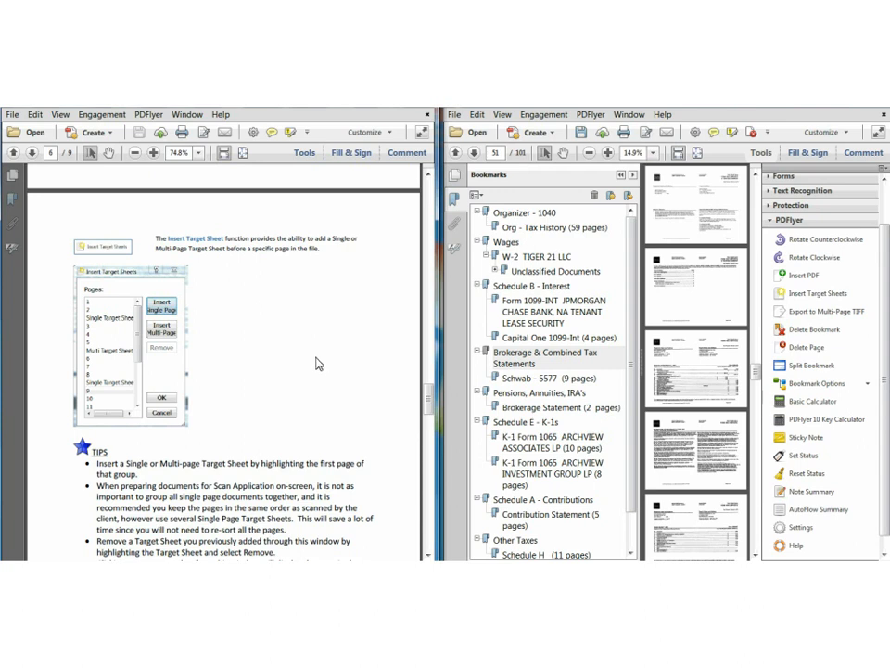
scroll(316, 363, "down", 1)
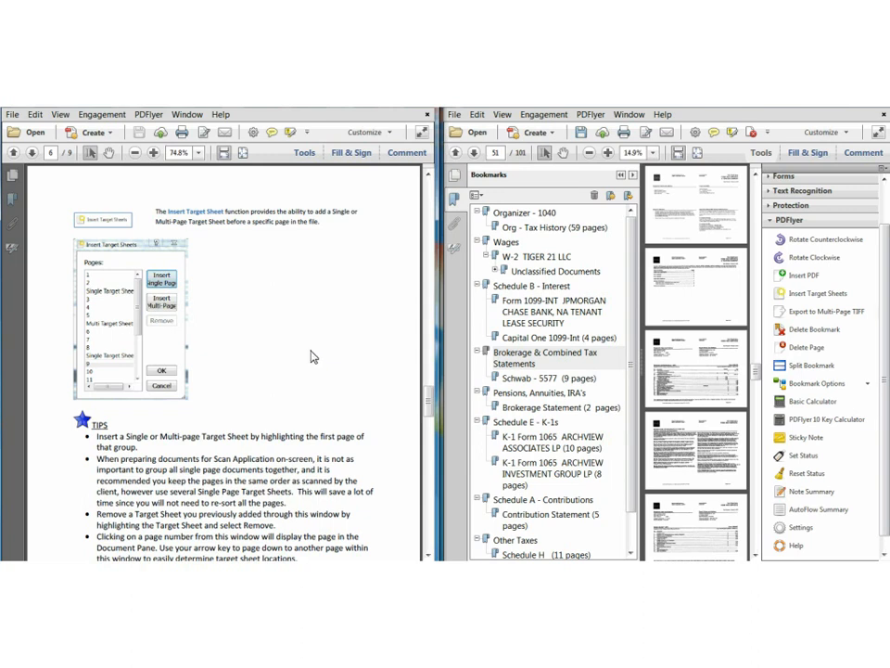
scroll(311, 357, "down", 1)
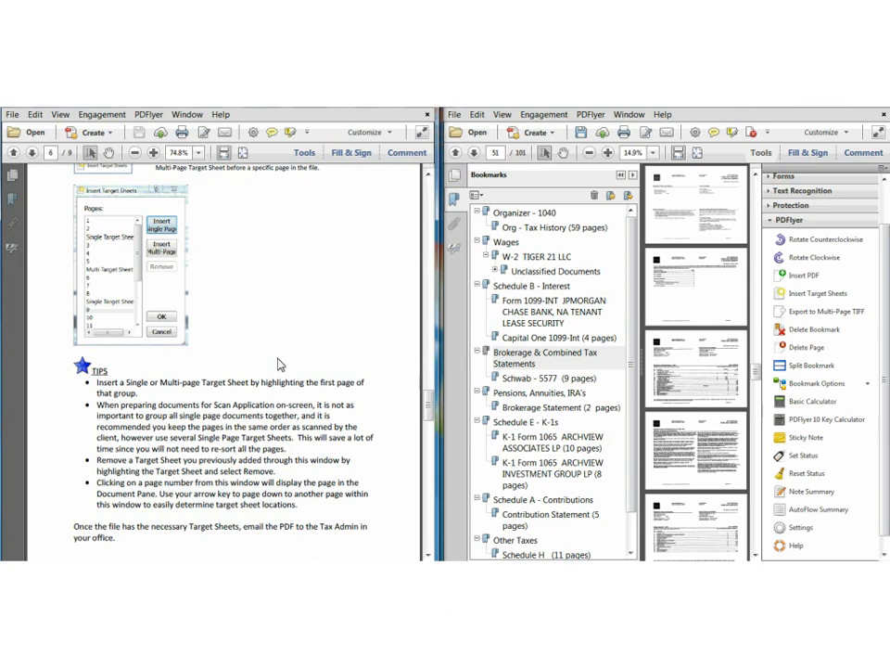
scroll(279, 364, "down", 1)
scroll(278, 365, "down", 1)
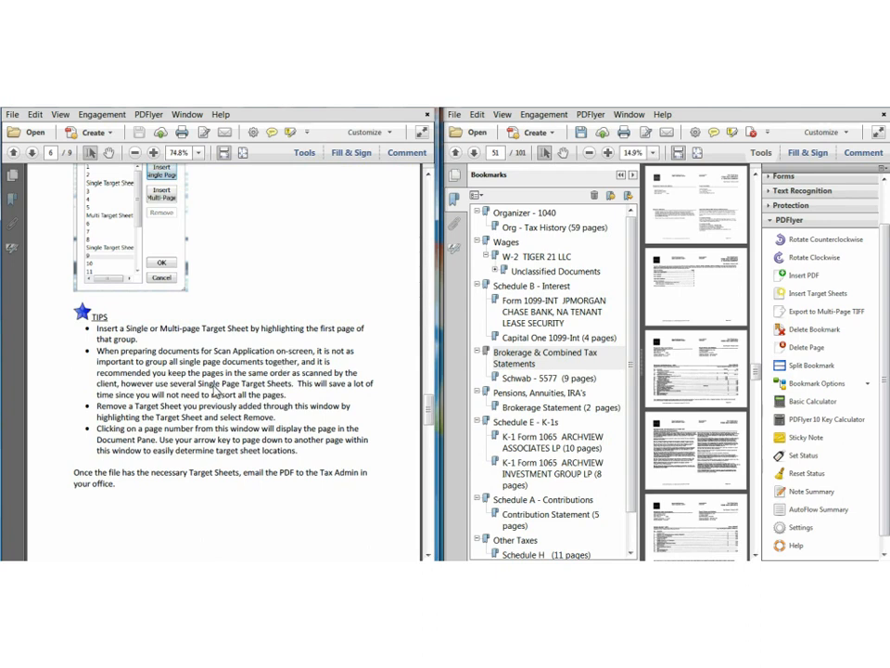
Step: Following the manual's Moving Bookmarks section, nest the K-1 Form 1065 ARCHVIEW INVESTMENT GROUP LP bookmark under the Form 1099-INT JPMORGAN CHASE bookmark
scroll(216, 389, "down", 5)
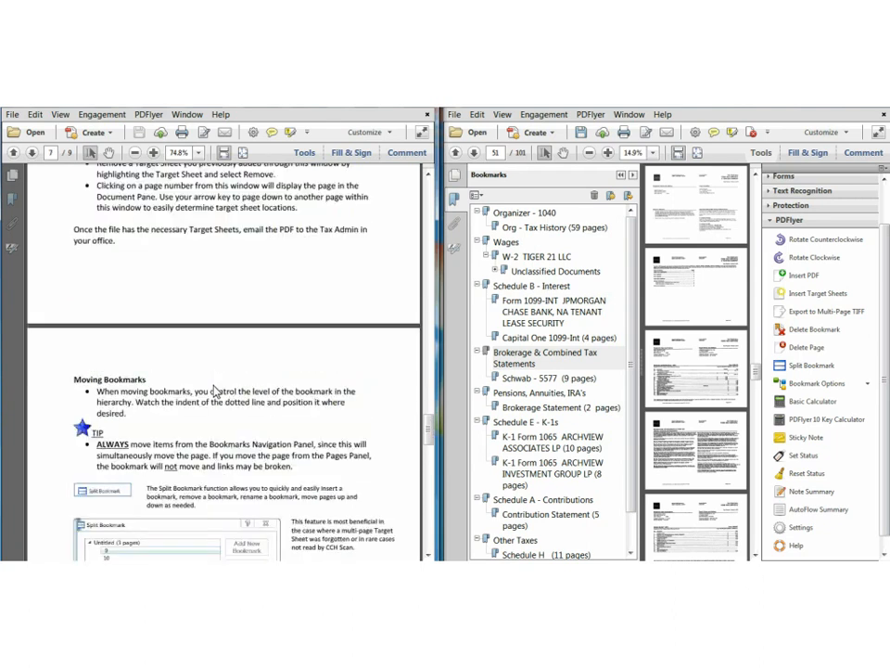
scroll(215, 390, "down", 3)
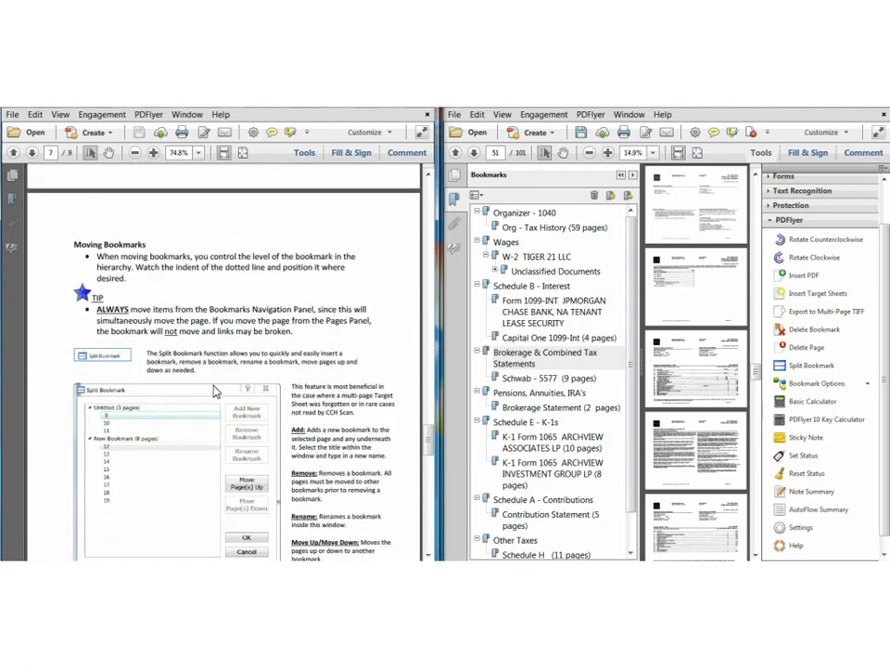
scroll(216, 391, "down", 1)
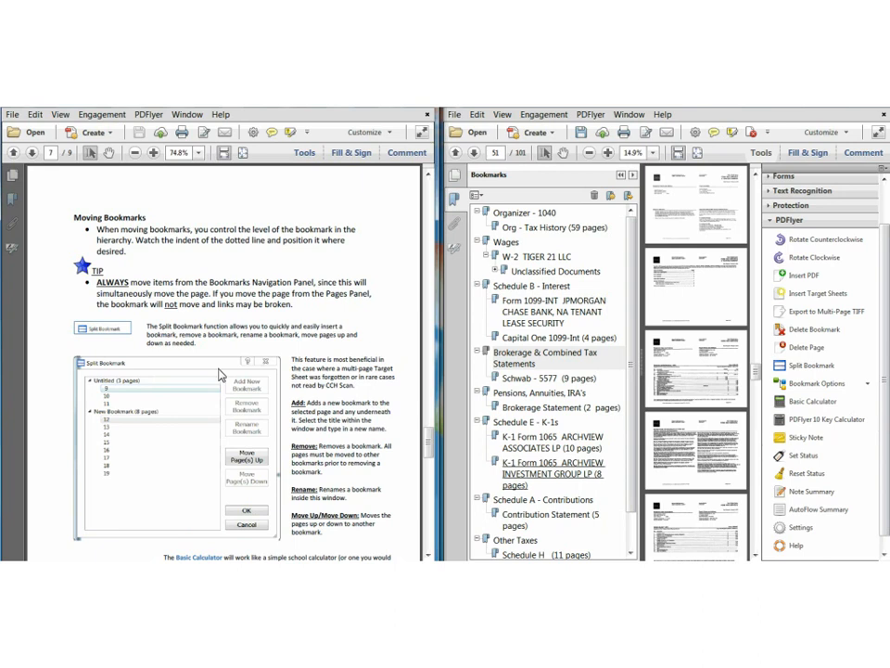
left_click_drag(553, 473, 519, 329)
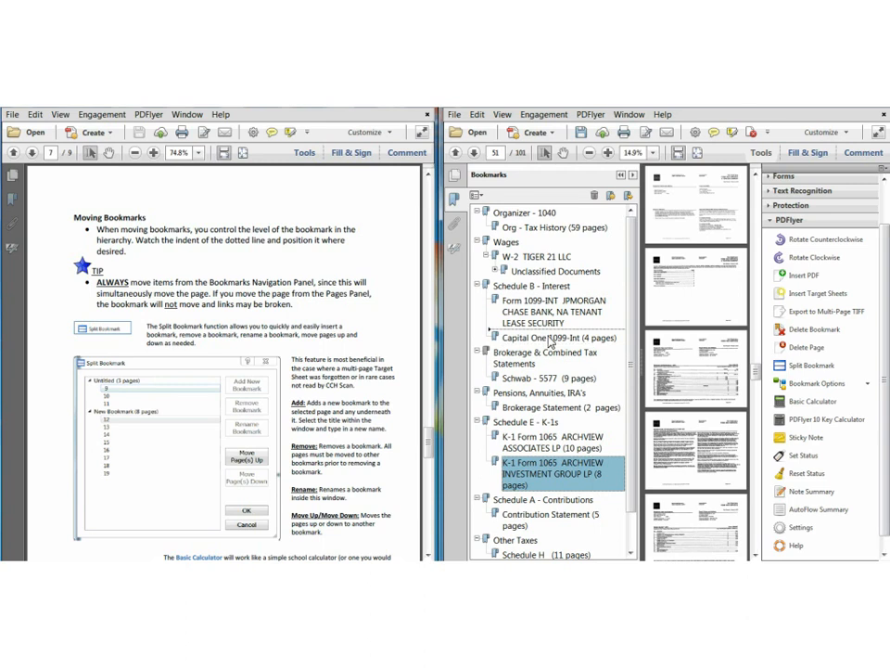
left_click_drag(549, 341, 549, 341)
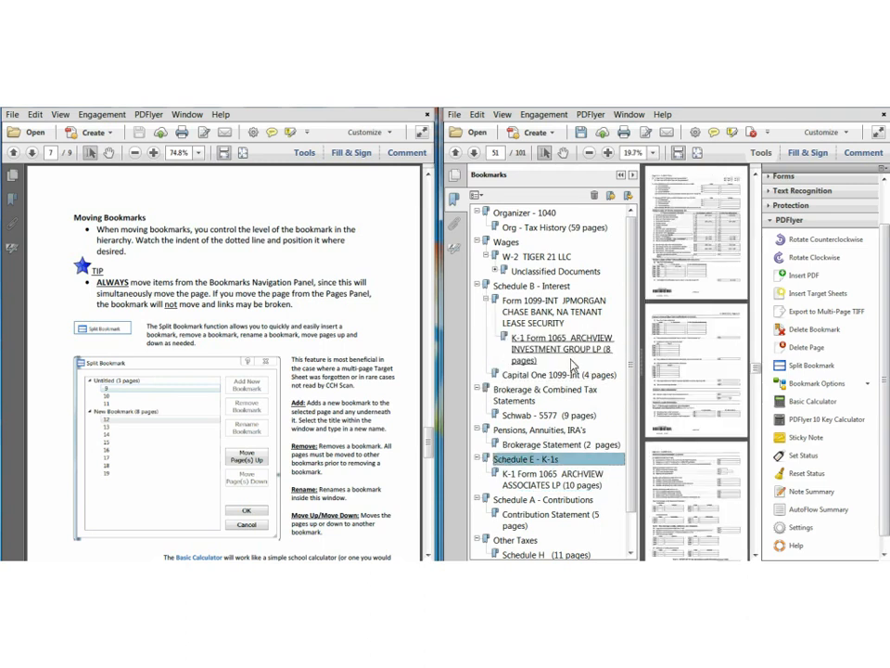
left_click(572, 364)
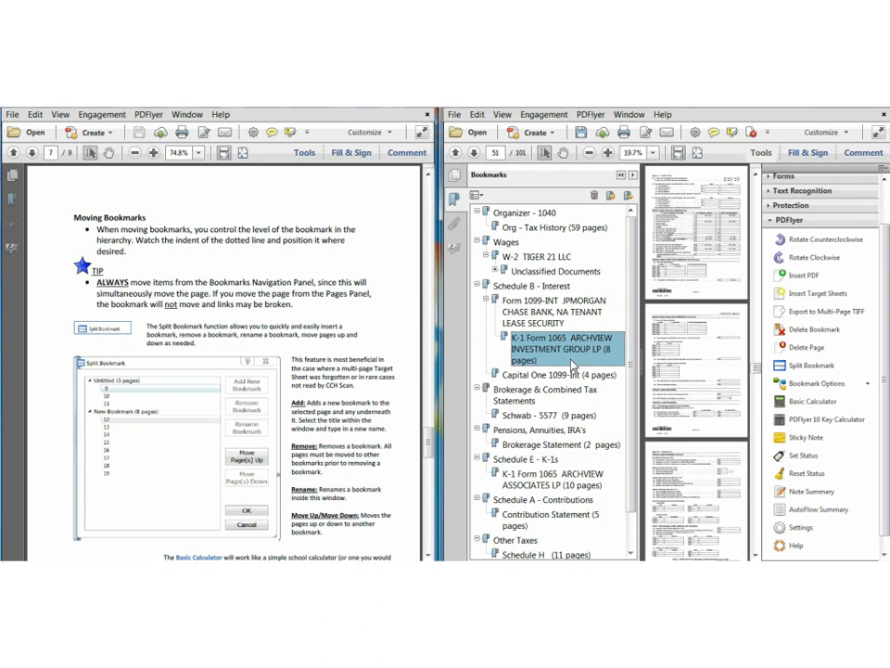
Step: Move the Capital One 1099-Int bookmark under Wages after W-2 TIGER 21 LLC, and briefly view the page thumbnails
left_click_drag(508, 344, 524, 360)
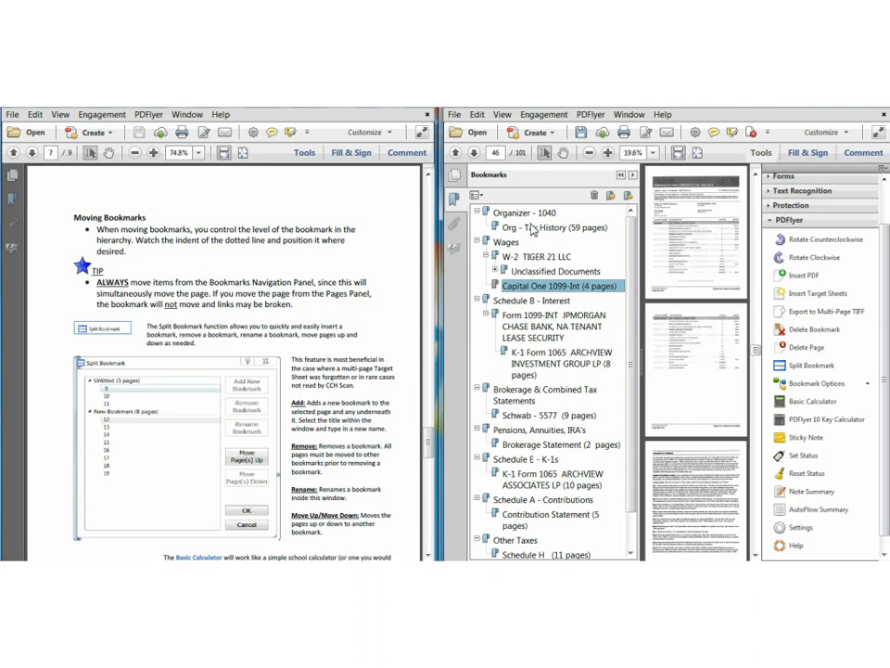
left_click(454, 176)
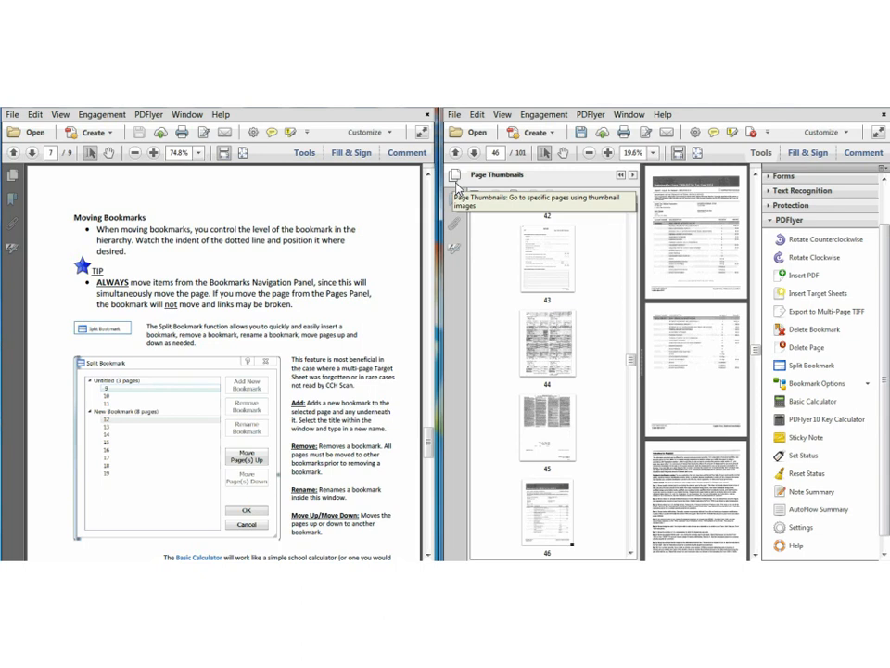
left_click(455, 187)
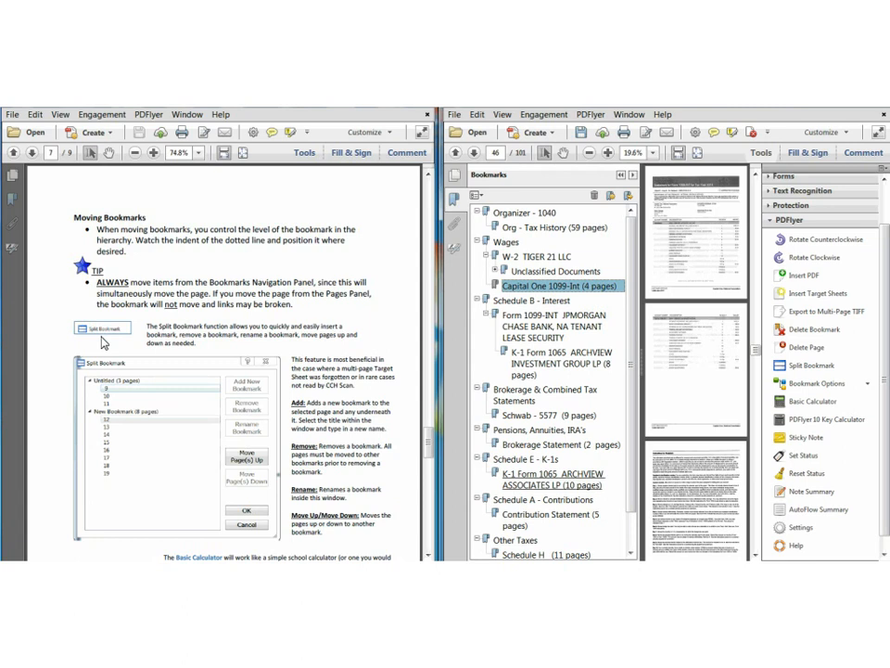
Step: Split the K-1 Form 1065 ARCHVIEW ASSOCIATES LP bookmark at page 75 into a new bookmark named "new k1", and view both bookmarks' pages
left_click(540, 485)
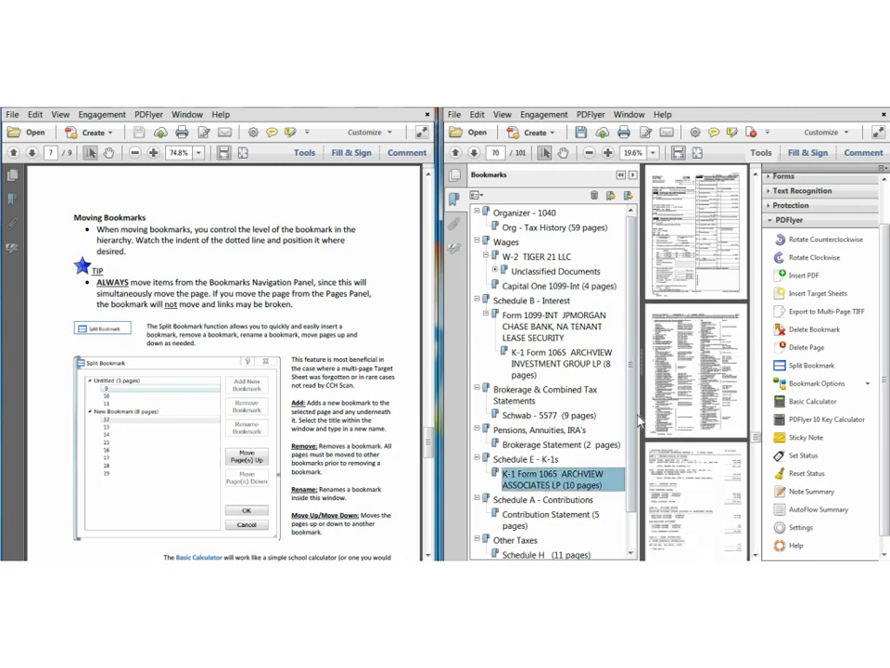
left_click(800, 366)
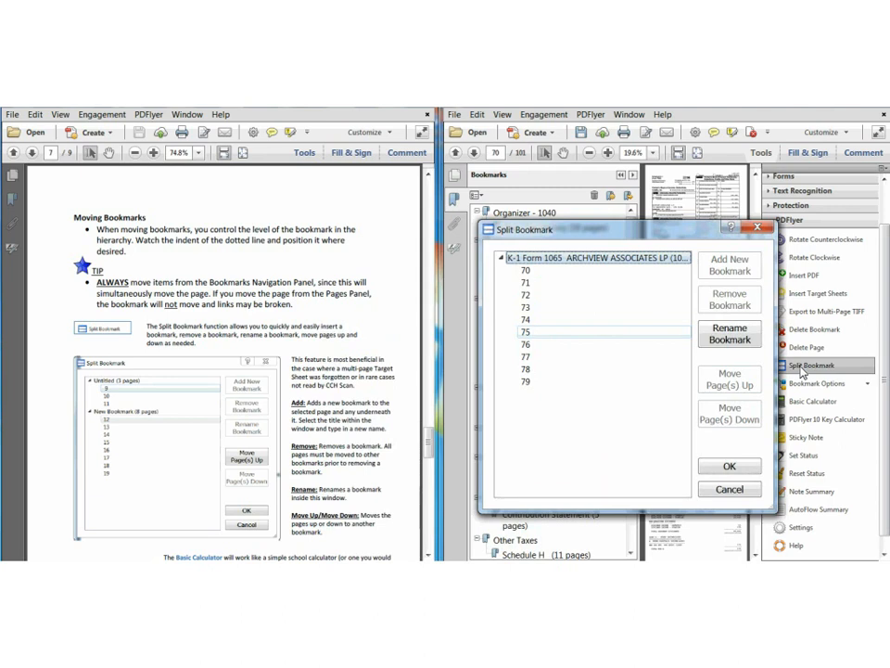
left_click(557, 335)
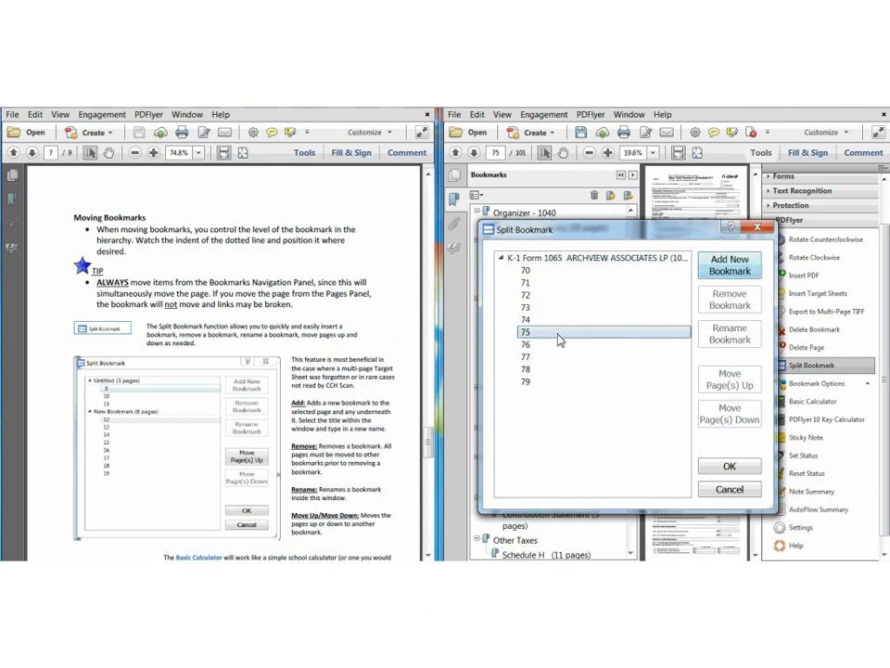
left_click(716, 271)
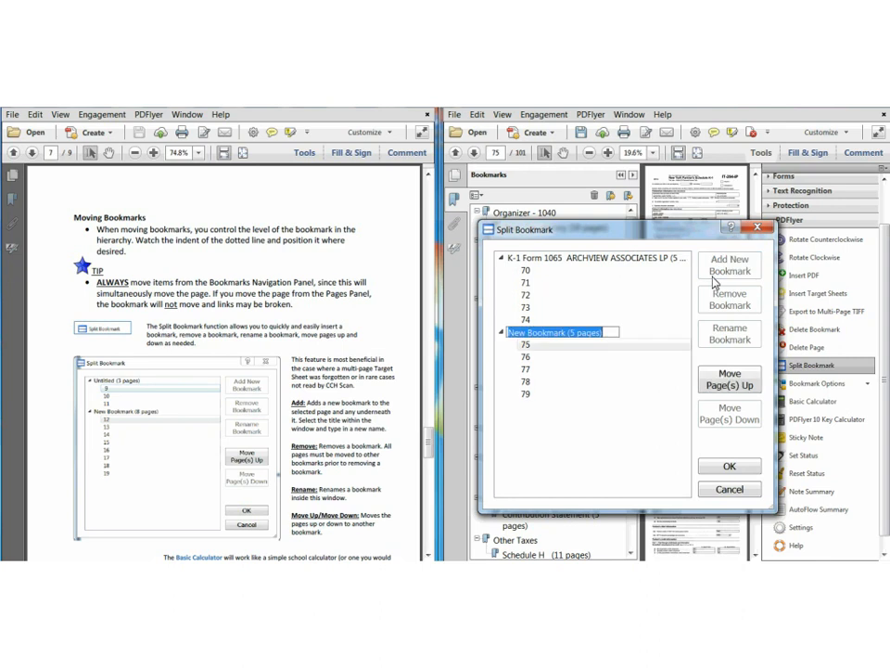
type("ne")
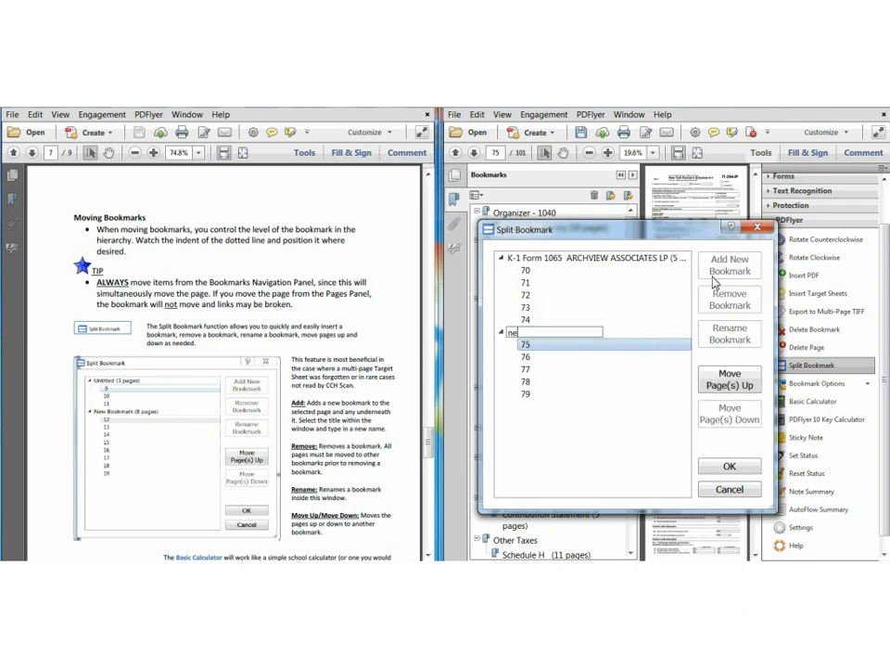
type("w k1")
key("Return")
key("Return")
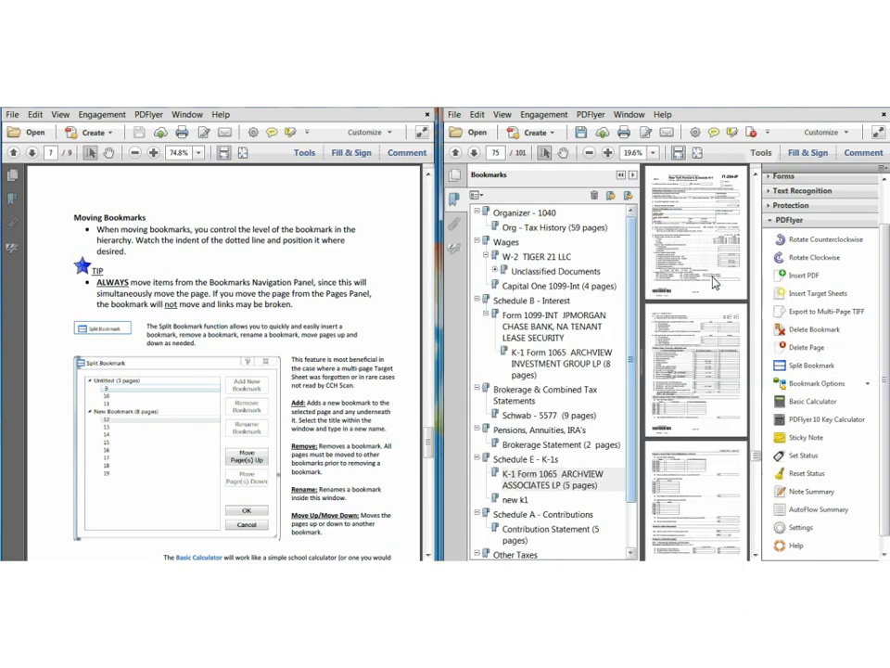
scroll(517, 452, "down", 1)
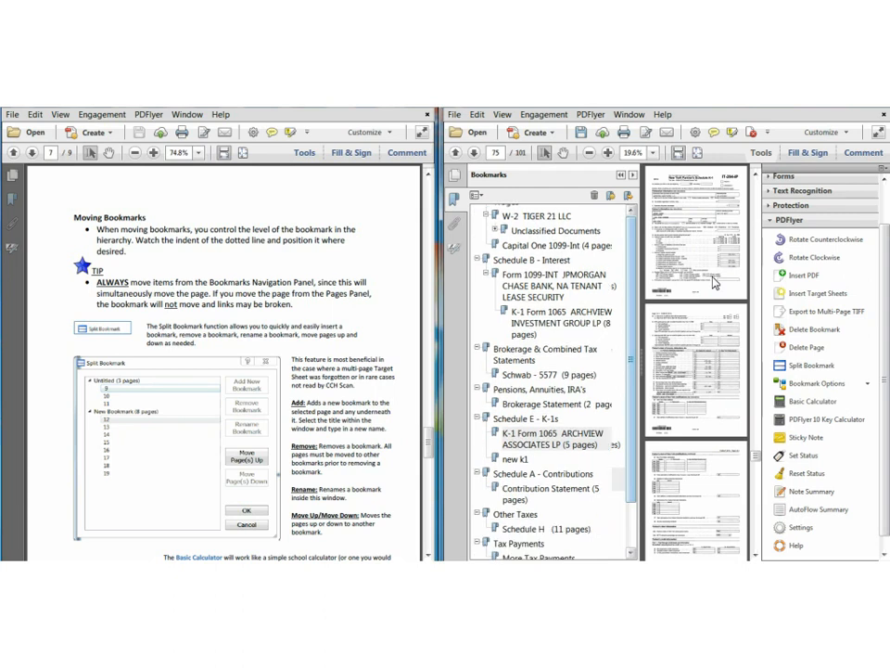
left_click(516, 454)
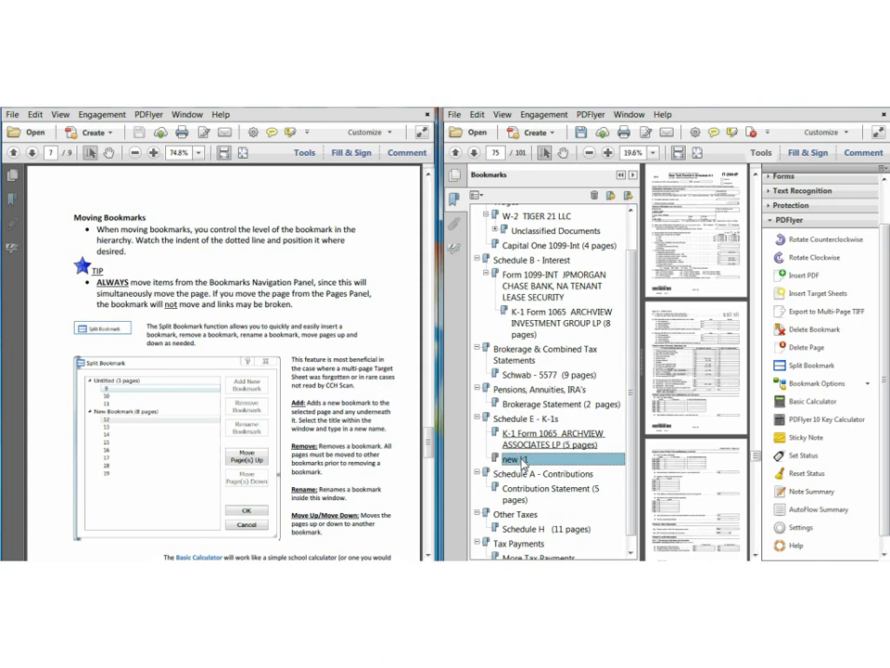
left_click(518, 446)
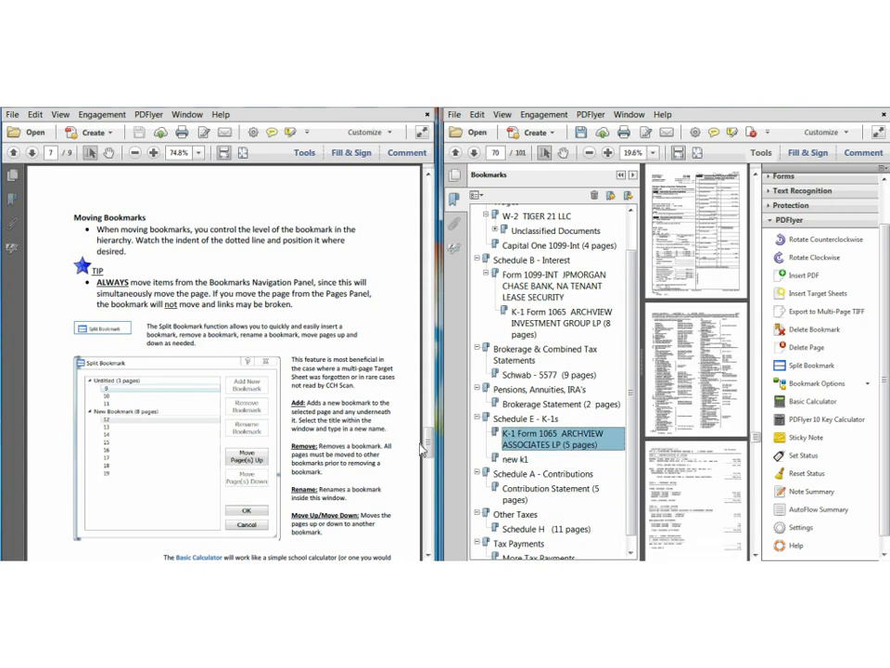
Step: Enter 89*6++ in the PDFlyer 10 Key Calculator and place the calculator tape on page 70 of the tax file
scroll(422, 449, "down", 3)
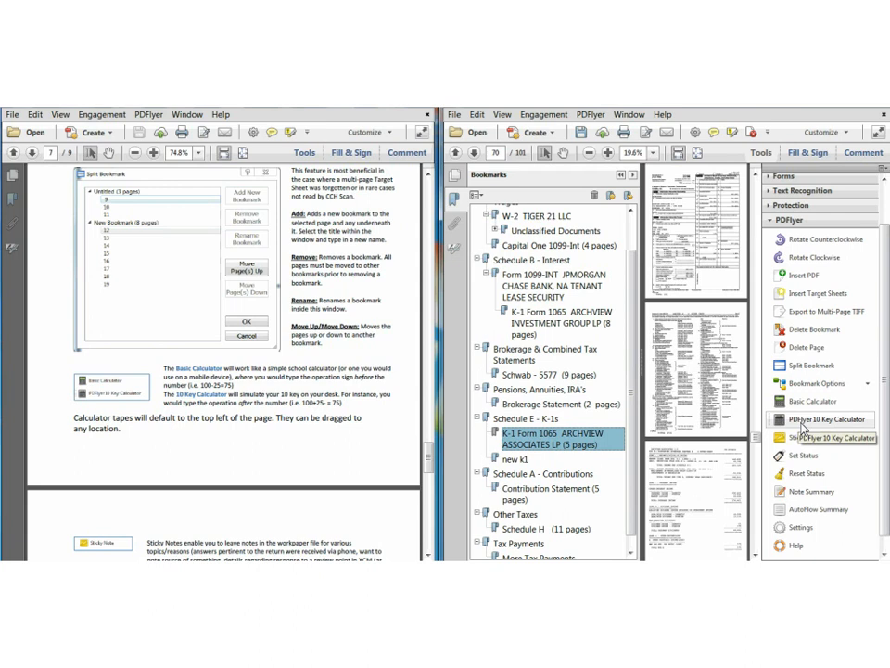
left_click(802, 422)
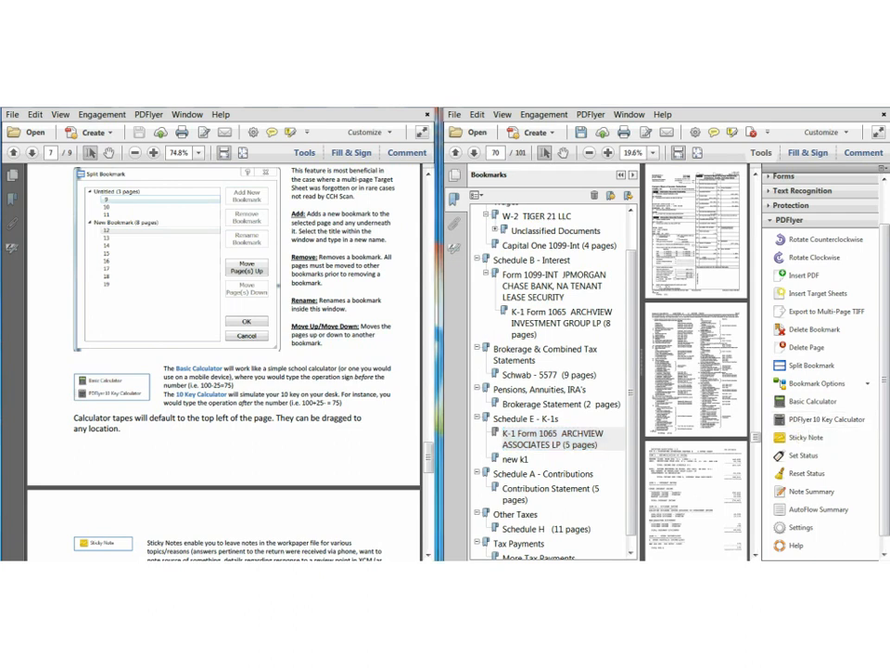
left_click_drag(2, 379, 588, 190)
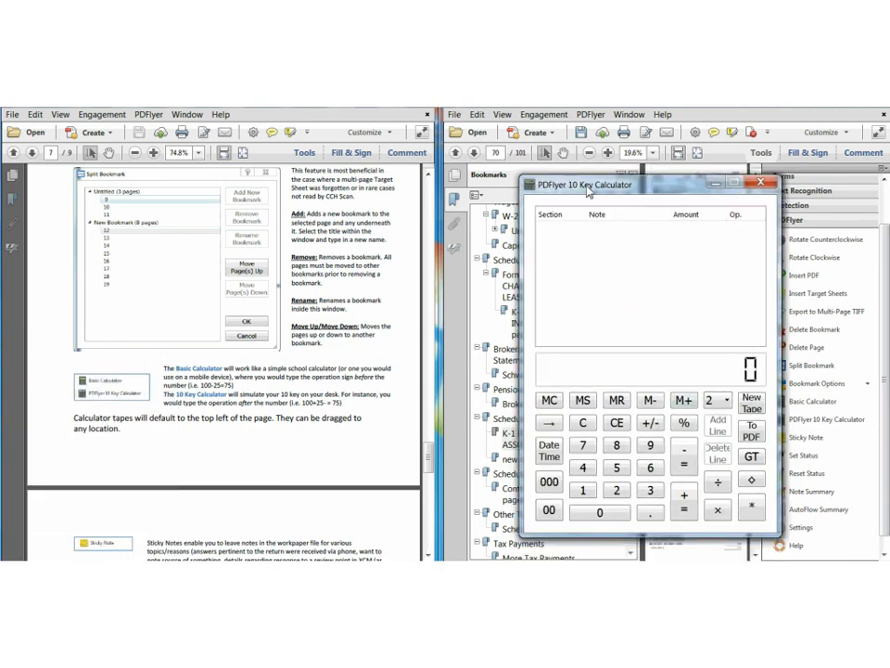
type("89*6++")
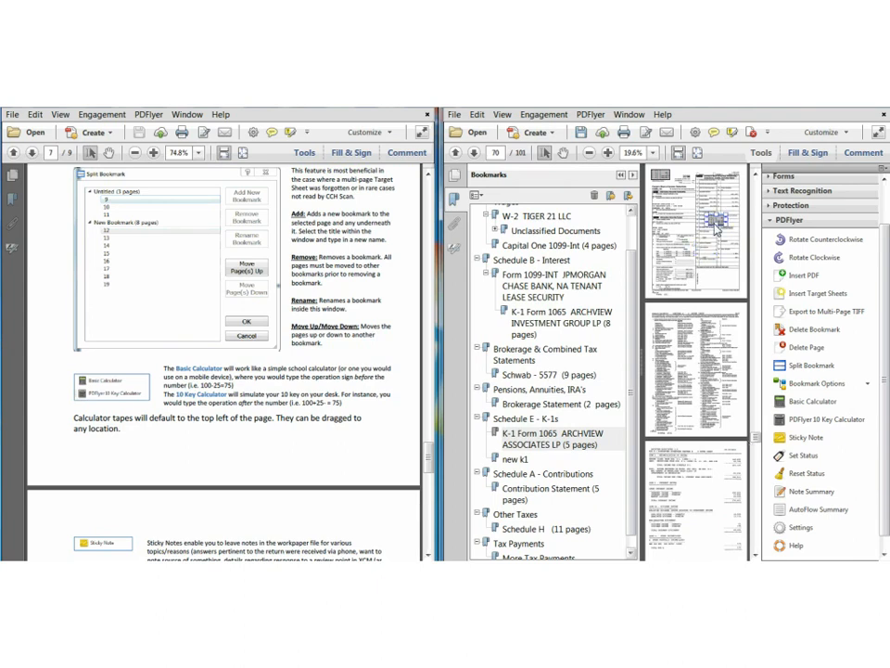
Step: Widen the tax file window beside the manual's Sticky Note section and add a sticky note to page 70
scroll(222, 362, "down", 3)
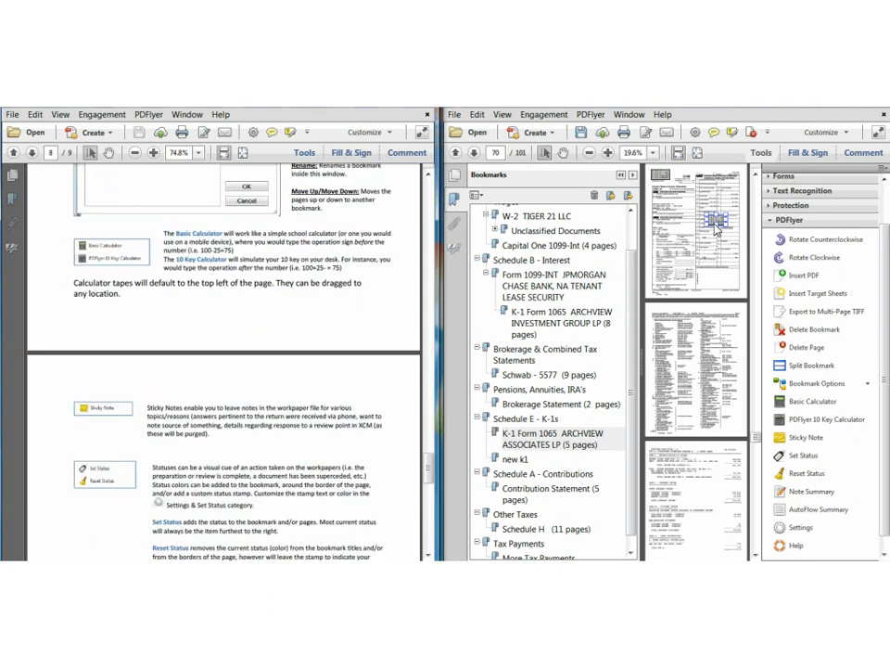
scroll(223, 362, "down", 4)
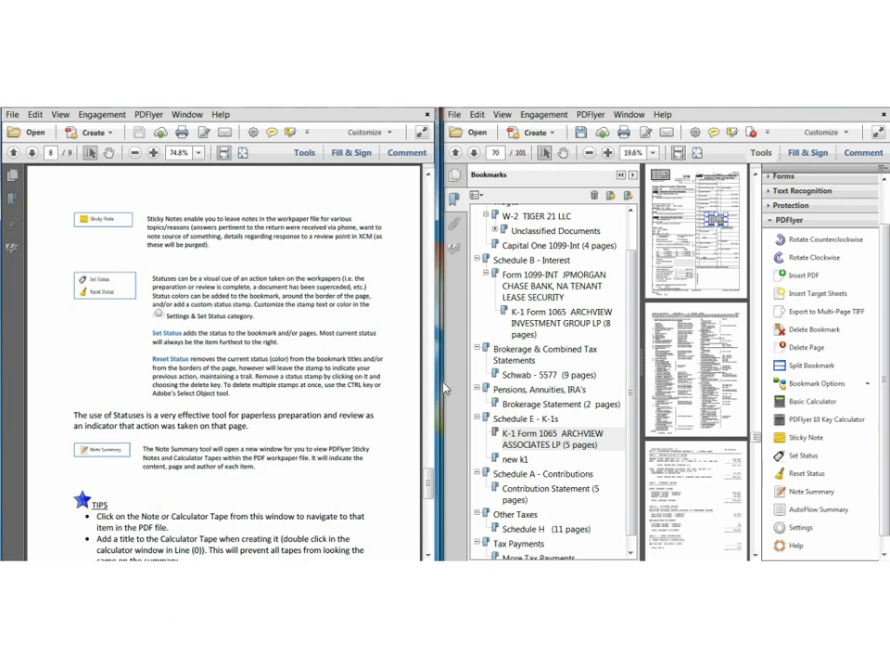
left_click_drag(446, 389, 493, 389)
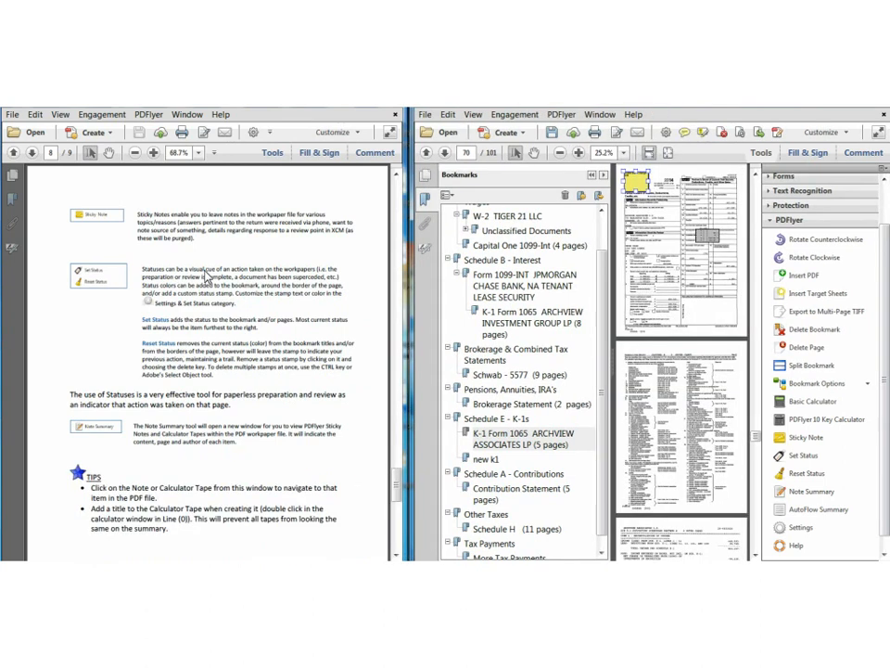
Step: Set a status on the K-1 Form 1065 ARCHVIEW ASSOCIATES LP and W-2 TIGER 21 LLC bookmarks, and reset the W-2 bookmark's status
left_click(804, 455)
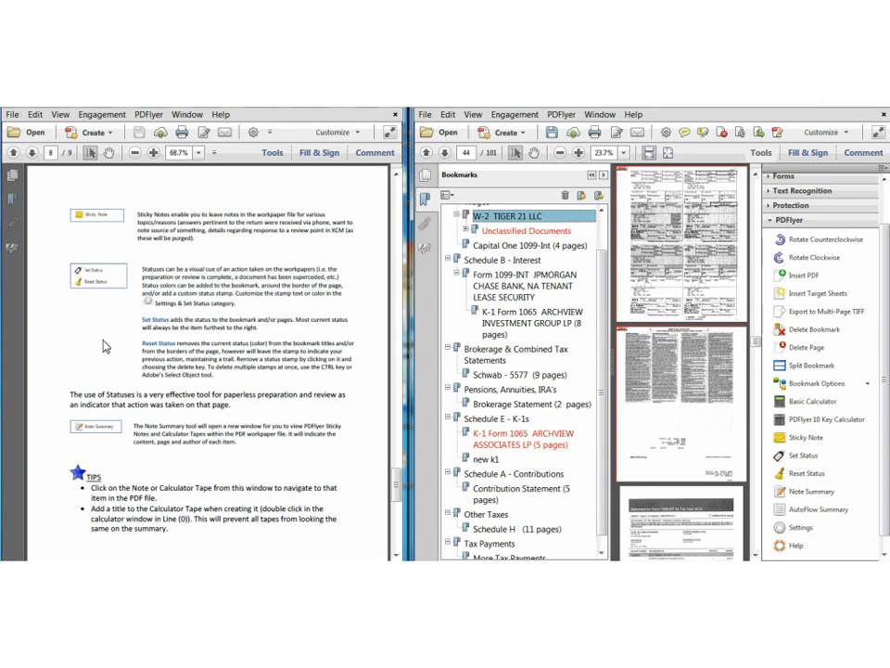
left_click(633, 313)
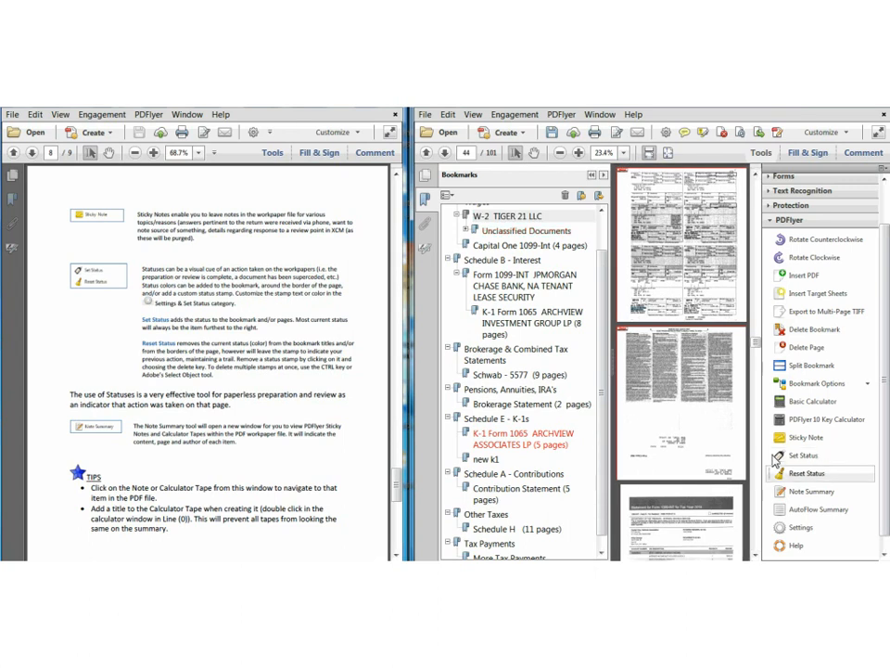
Step: Review the manual's Note Summary section, open the tax file's Note Summary, and go to the first calculator tape listed for page 70
scroll(209, 362, "down", 2)
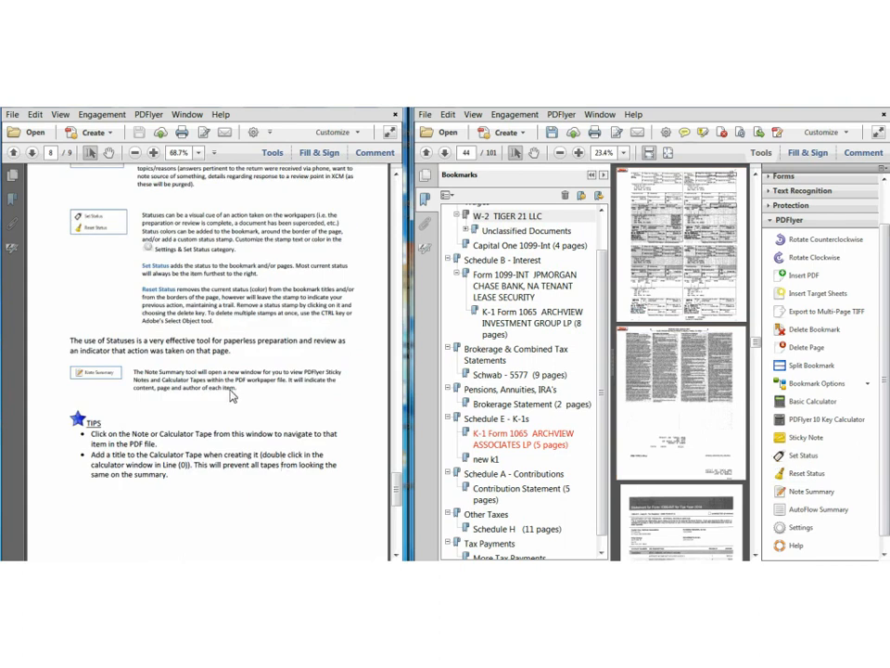
scroll(232, 396, "down", 1)
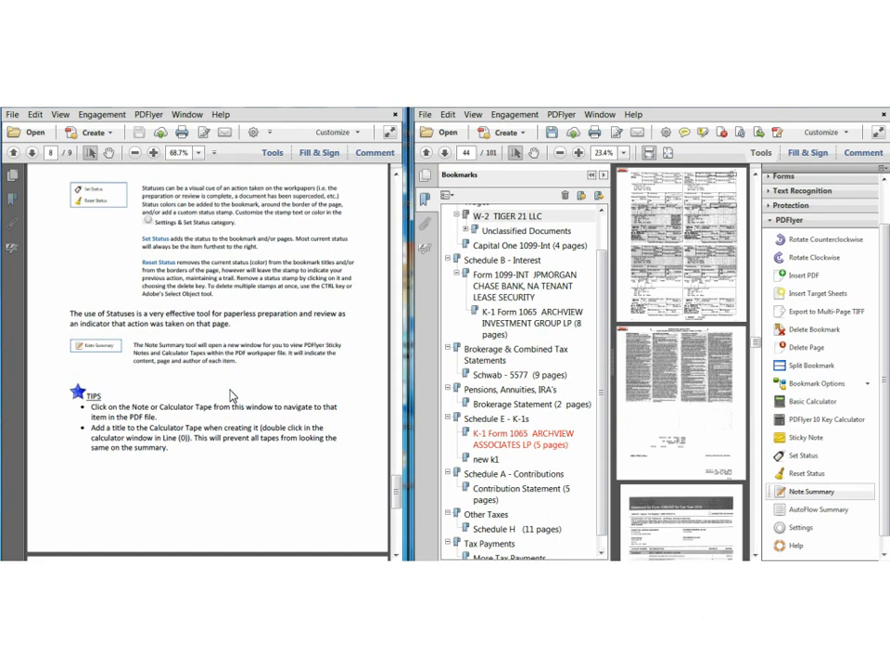
left_click(812, 491)
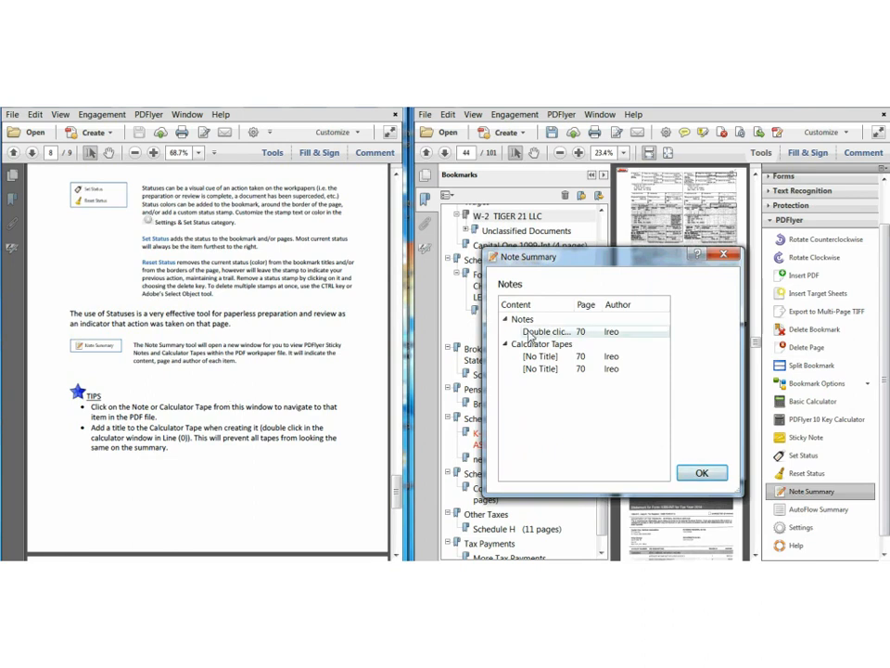
left_click(540, 356)
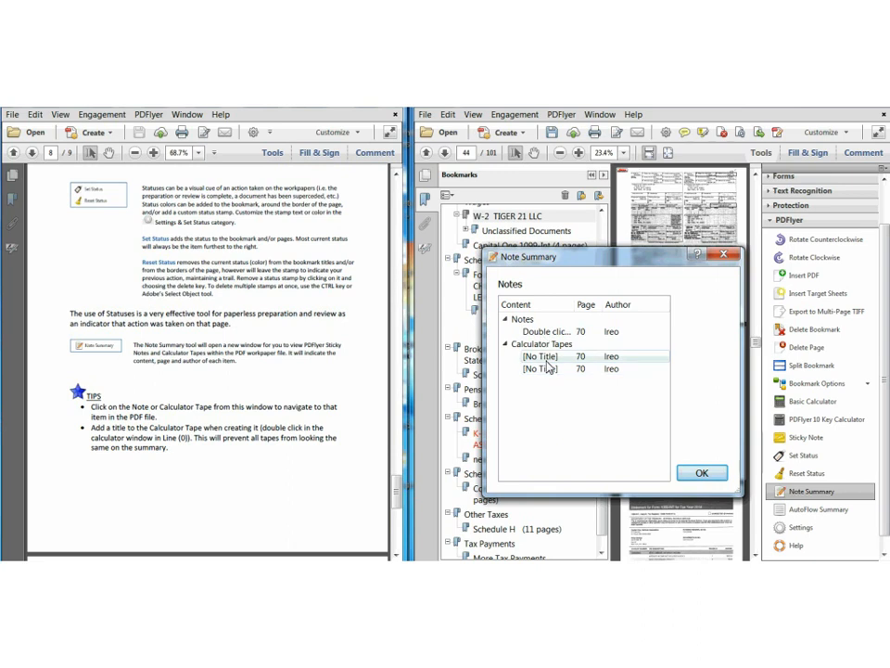
double_click(546, 360)
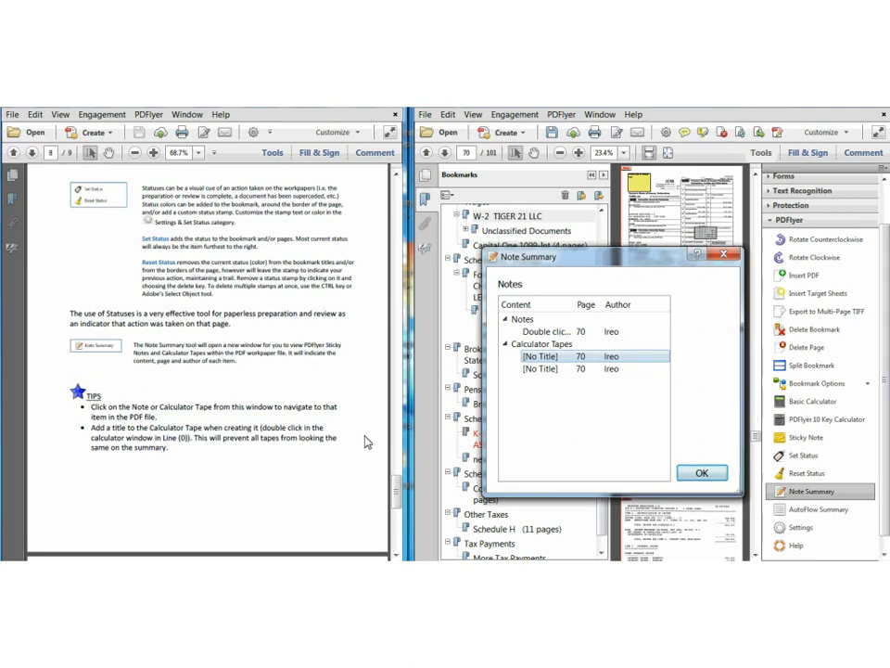
left_click(533, 368)
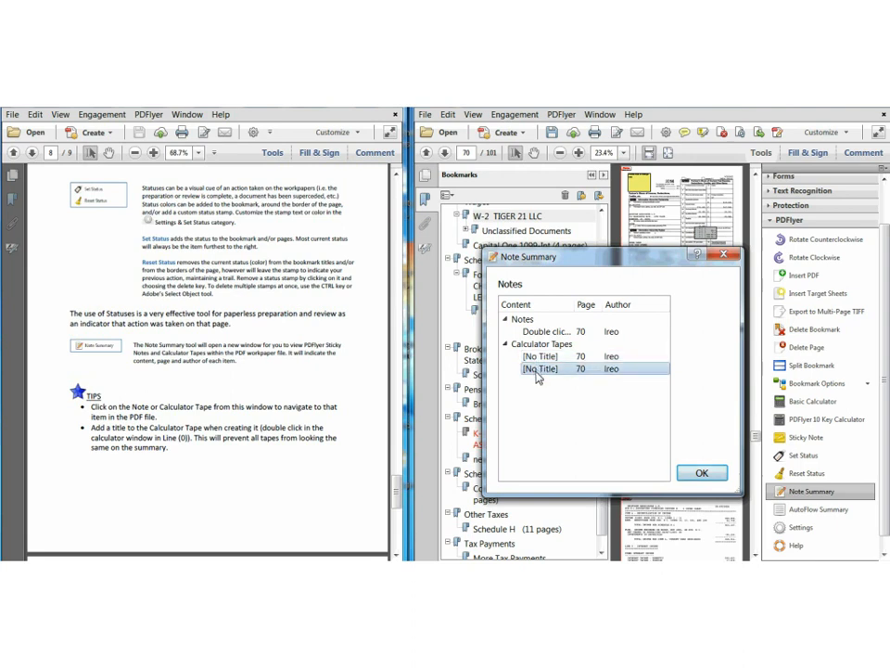
left_click(540, 359)
double_click(542, 361)
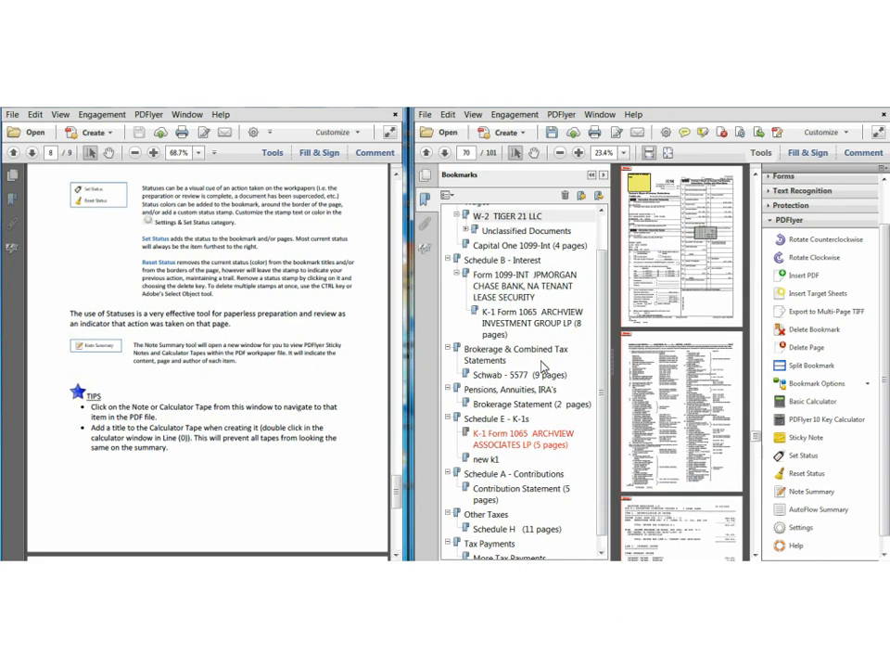
Step: Read the AutoFlow Summary section and Workpaper Preparation Checklist on the manual's page 9, and close the tax file without saving changes
key("Page_Down")
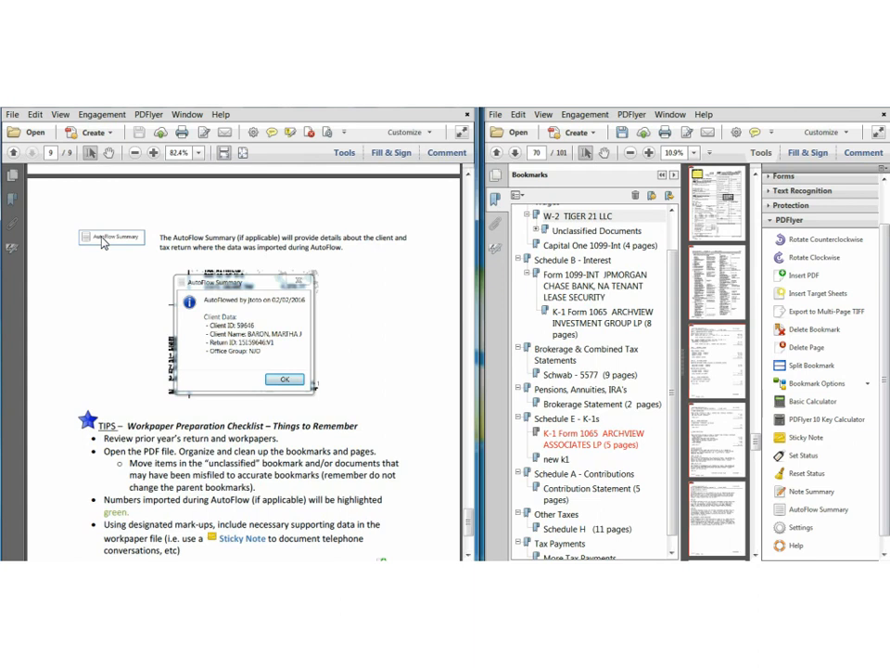
scroll(104, 243, "down", 3)
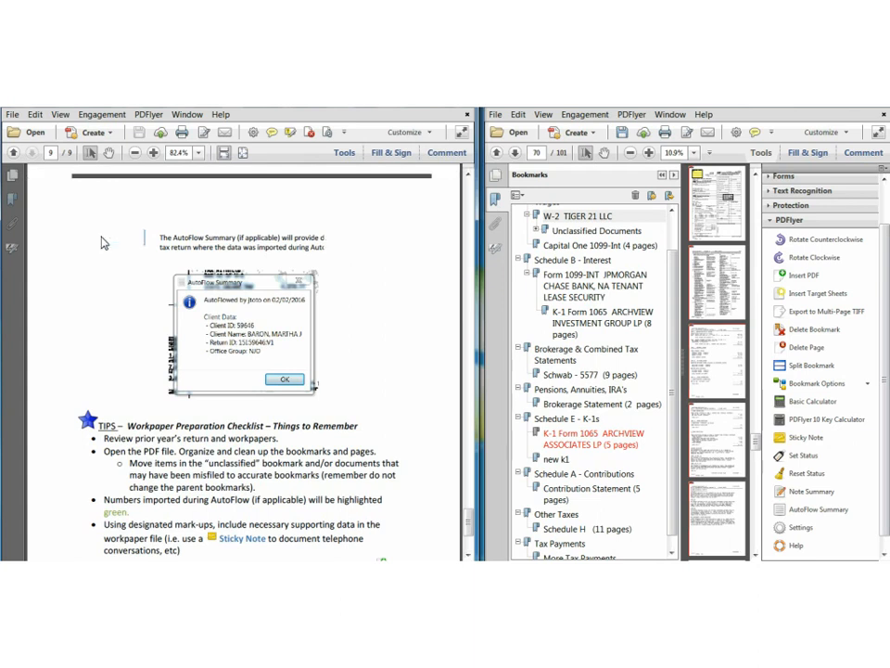
scroll(104, 243, "down", 3)
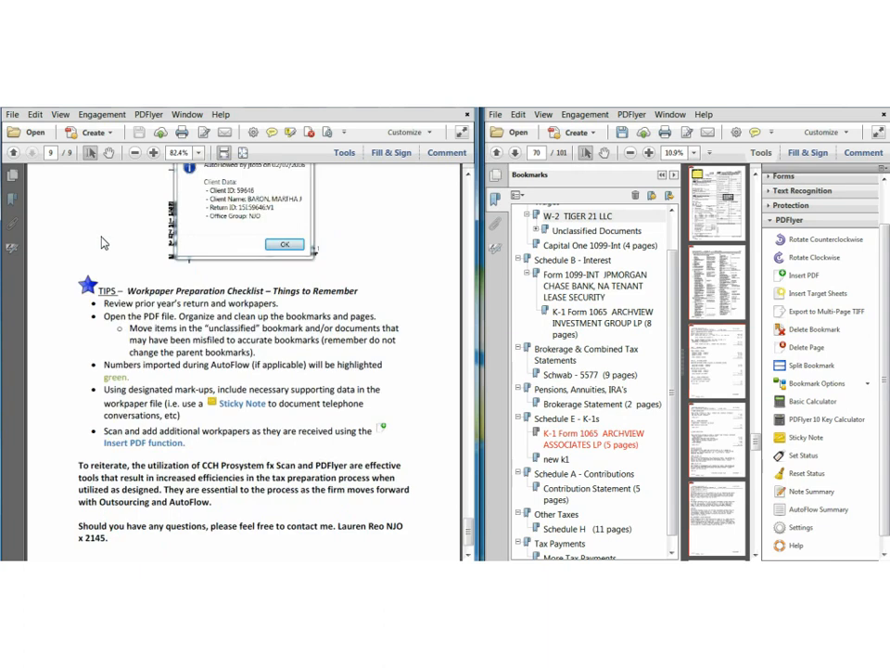
scroll(104, 243, "down", 1)
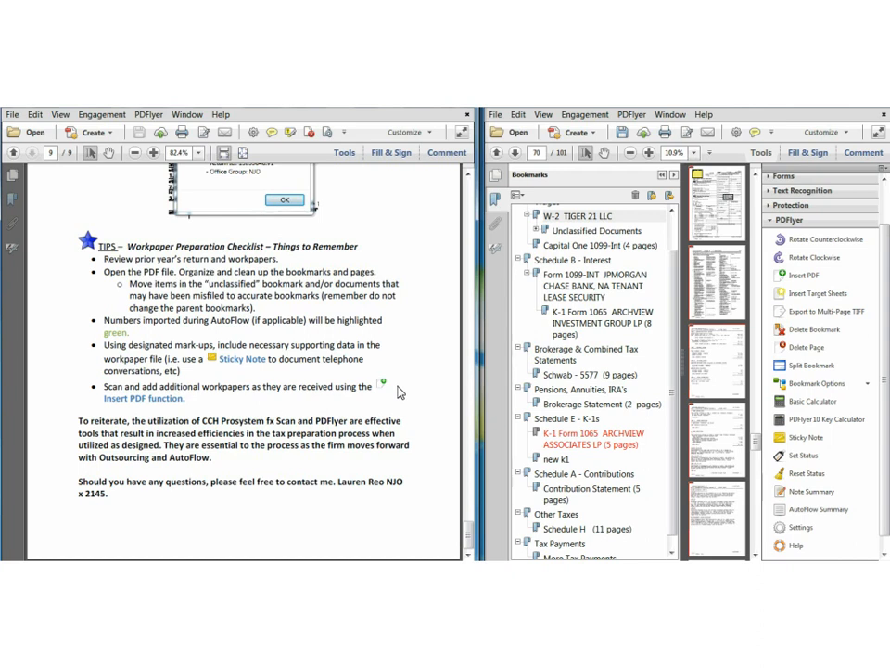
key("ctrl+w")
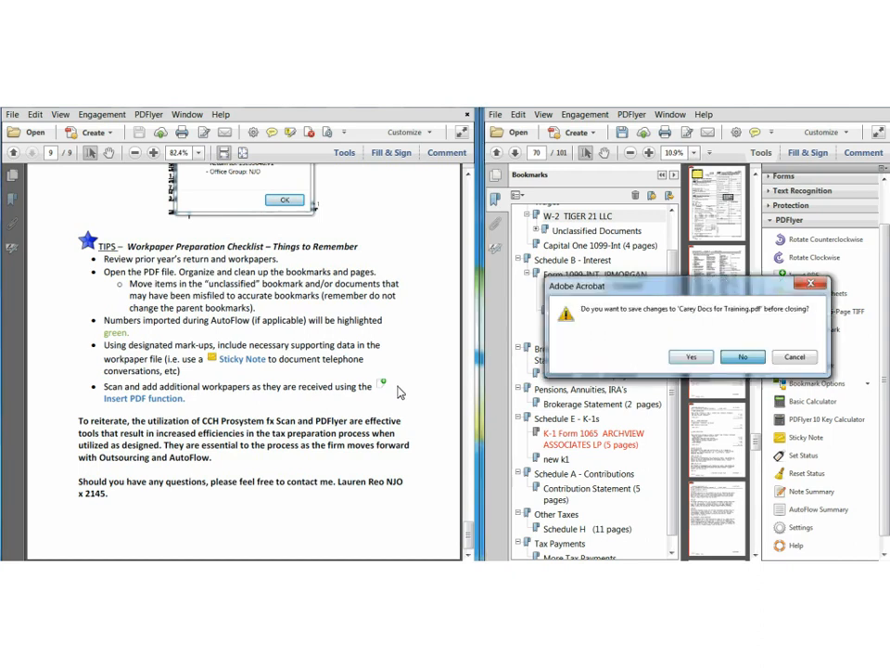
left_click(733, 357)
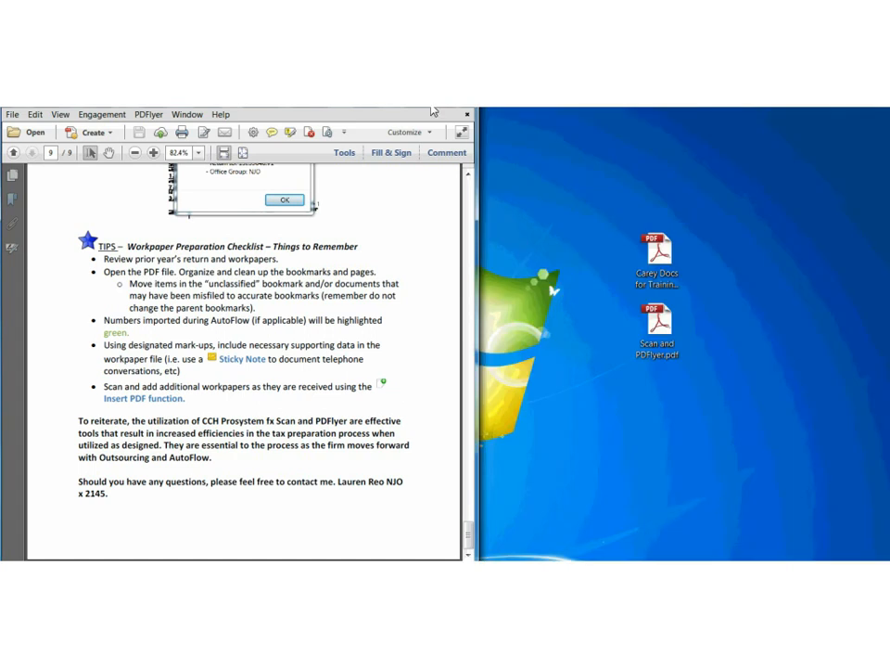